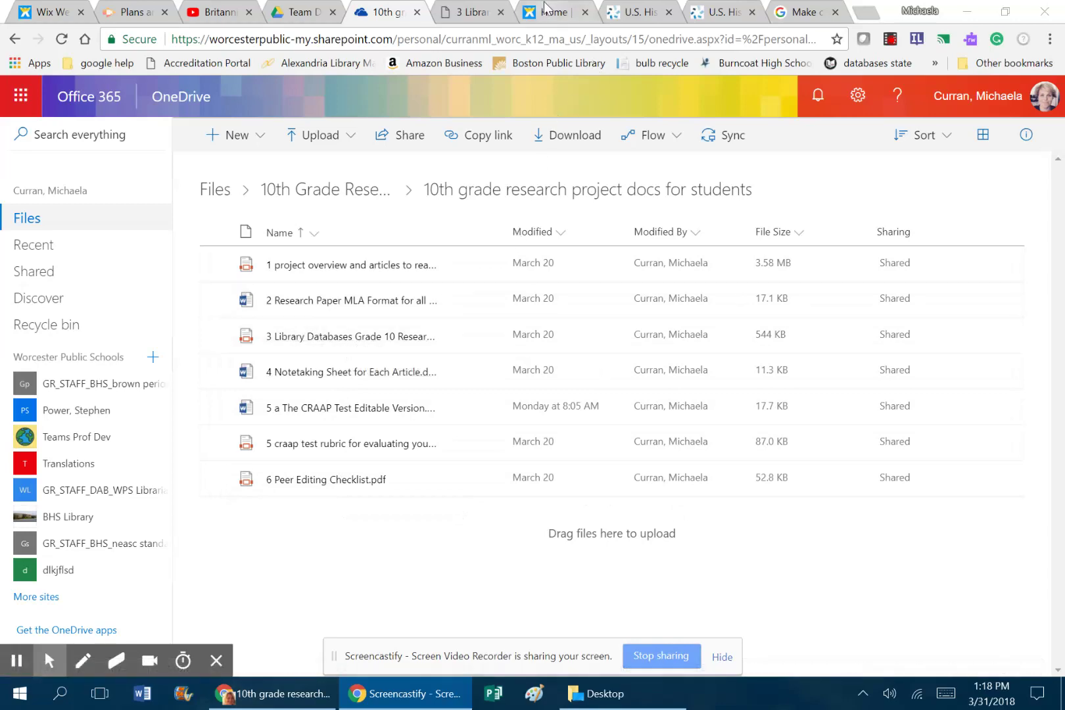
Consult the Grade 10 library databases document, switch to the library site's Databases page and reload it.
{"action": "left_click", "coordinate": [477, 18]}
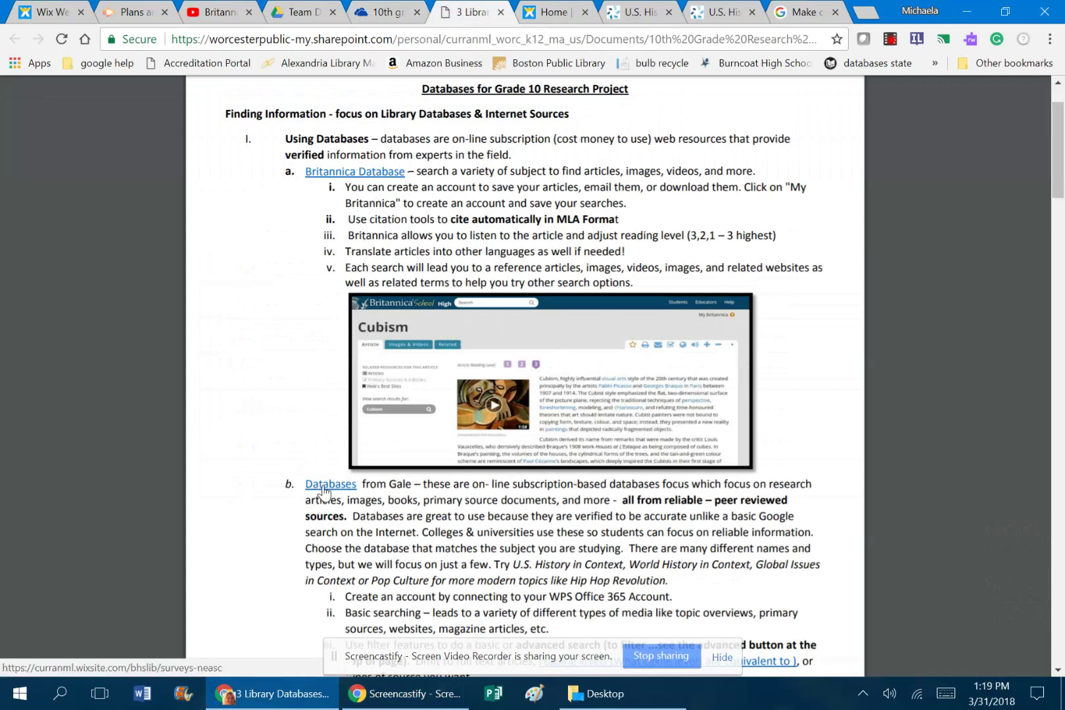
{"action": "left_click", "coordinate": [540, 13]}
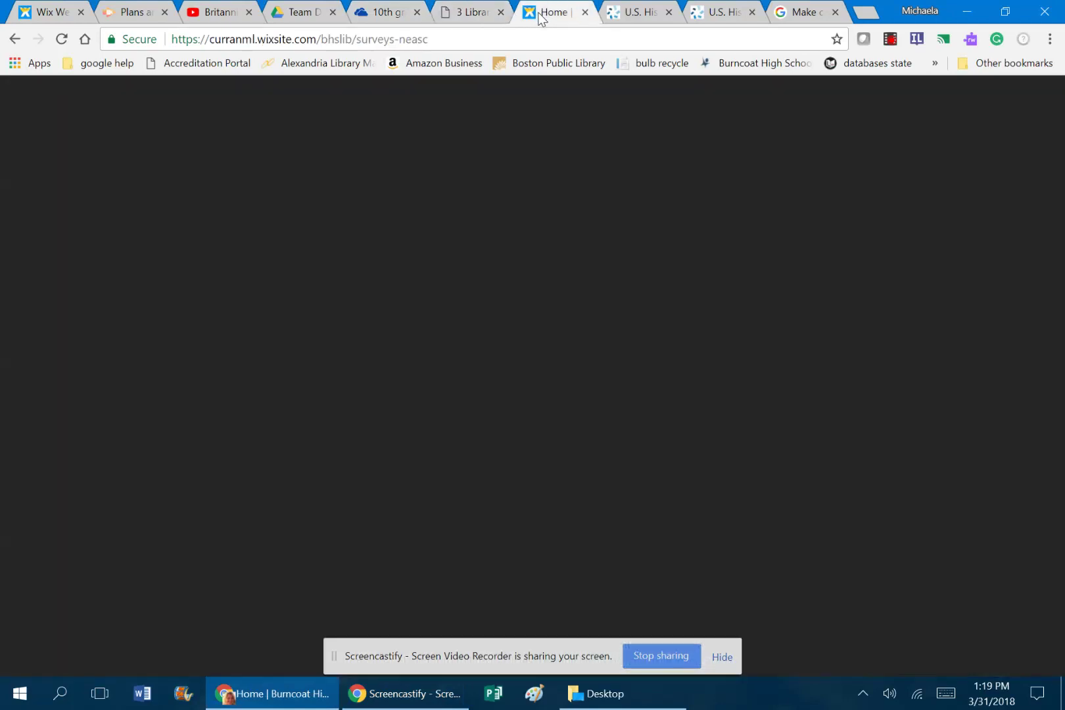
{"action": "left_click", "coordinate": [61, 39]}
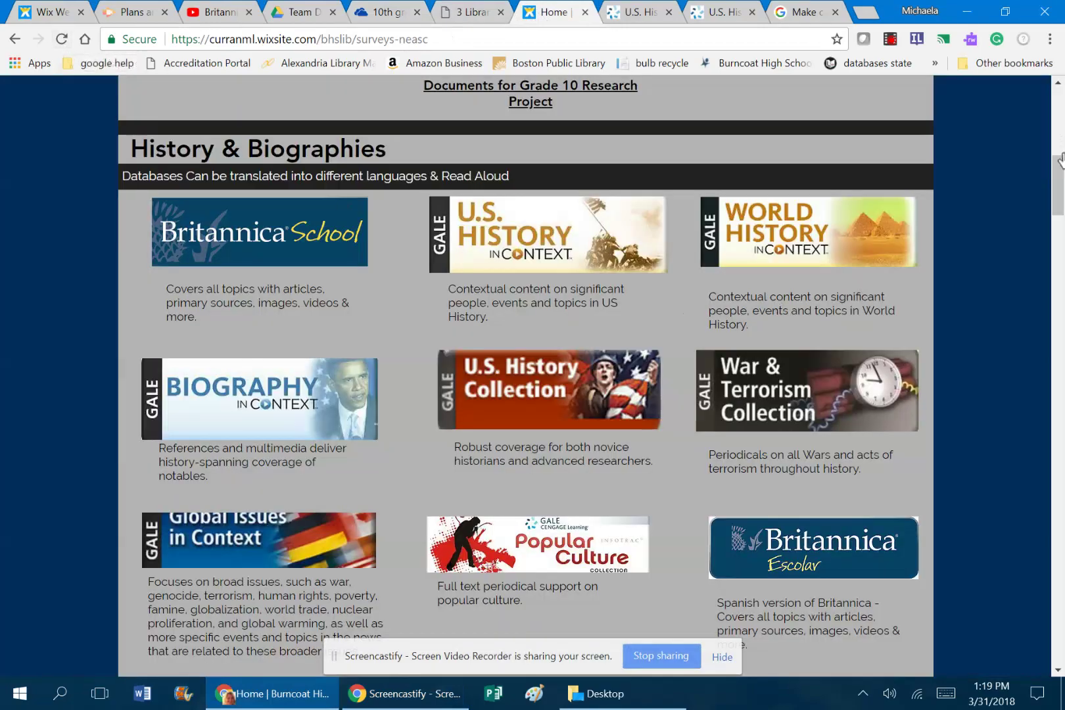
{"action": "left_click", "coordinate": [1053, 99]}
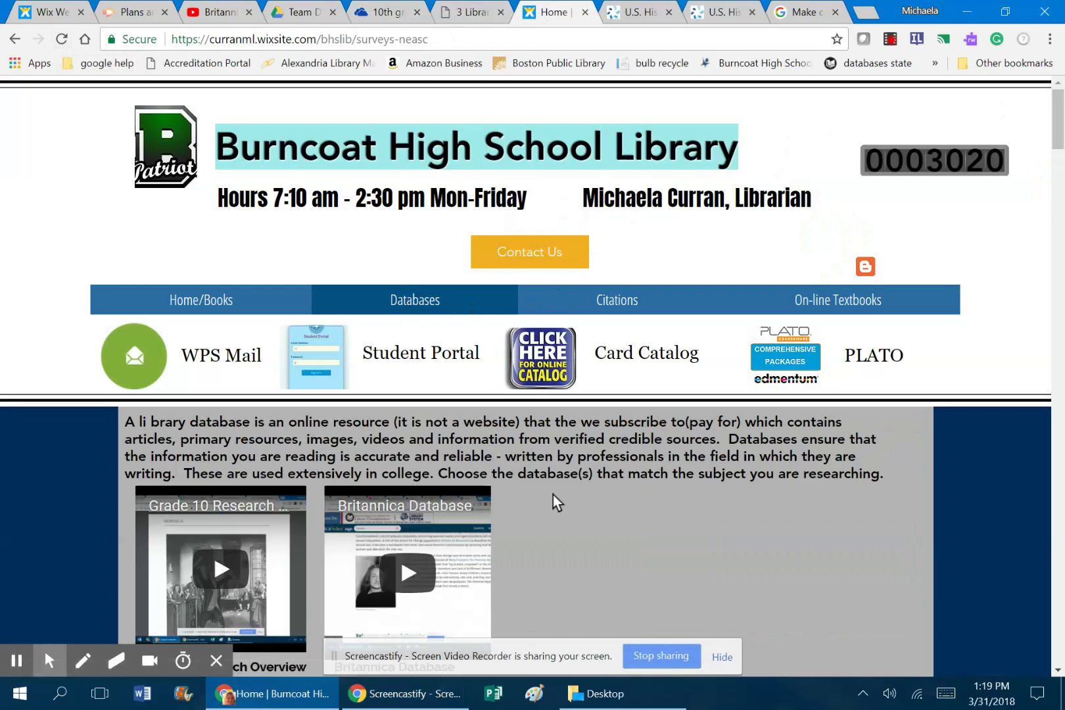
Open the Gale U.S. History in Context database from the History & Biographies section.
{"action": "scroll", "coordinate": [552, 497], "scroll_direction": "down", "scroll_amount": 3}
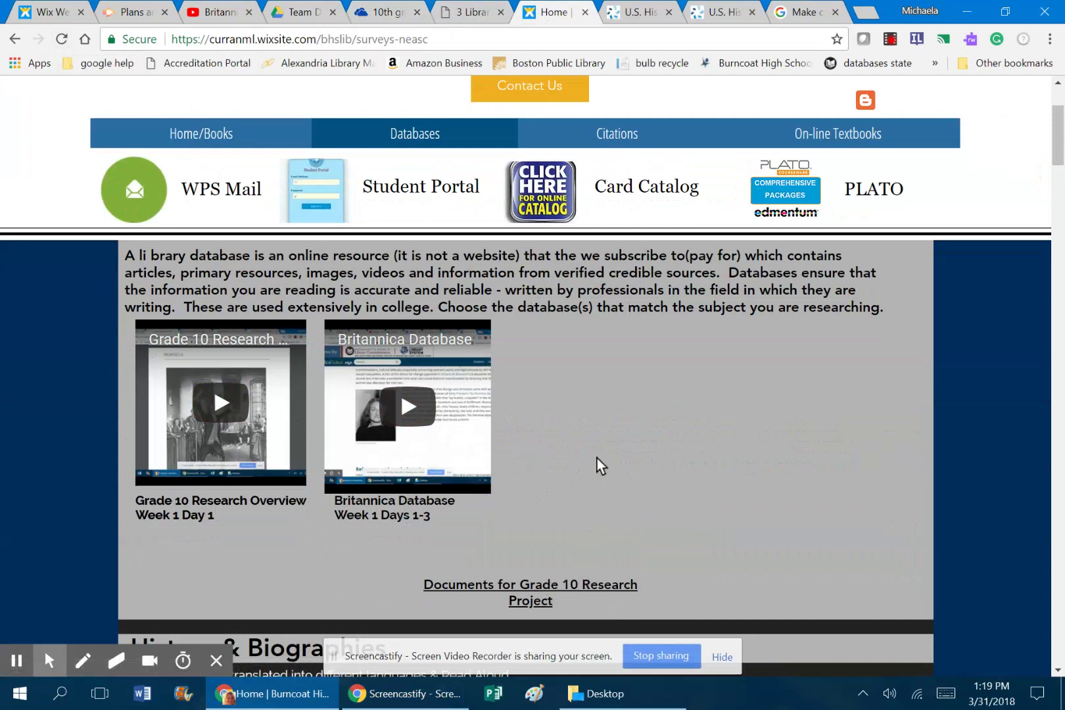
{"action": "scroll", "coordinate": [594, 460], "scroll_direction": "down", "scroll_amount": 4}
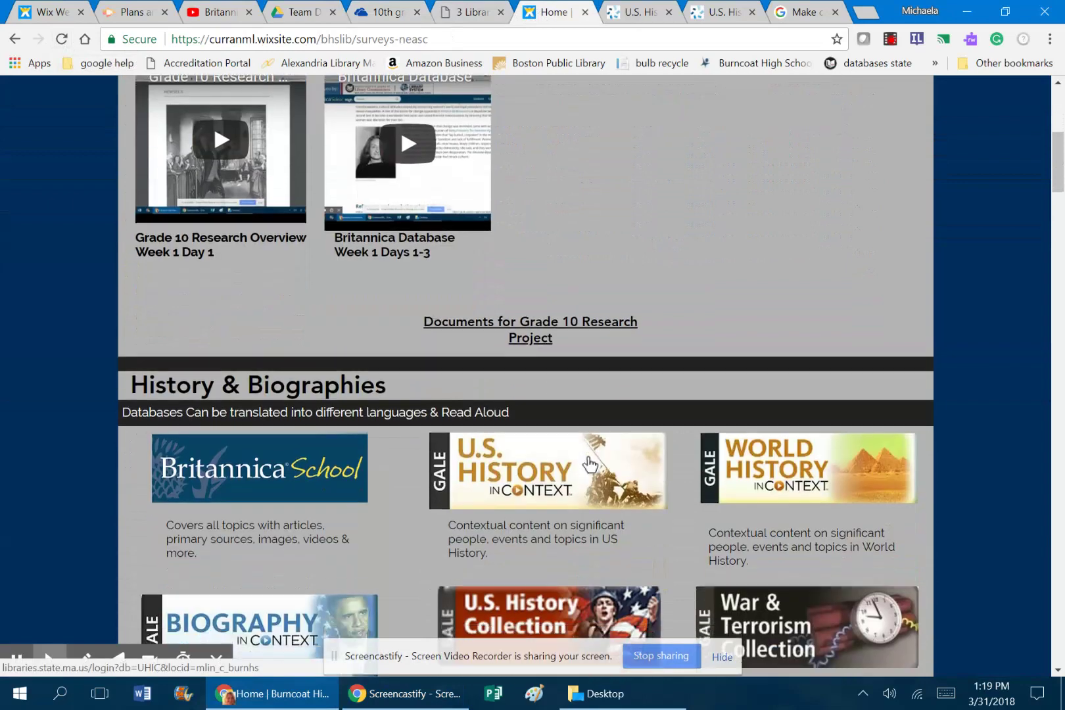
{"action": "scroll", "coordinate": [589, 464], "scroll_direction": "down", "scroll_amount": 1}
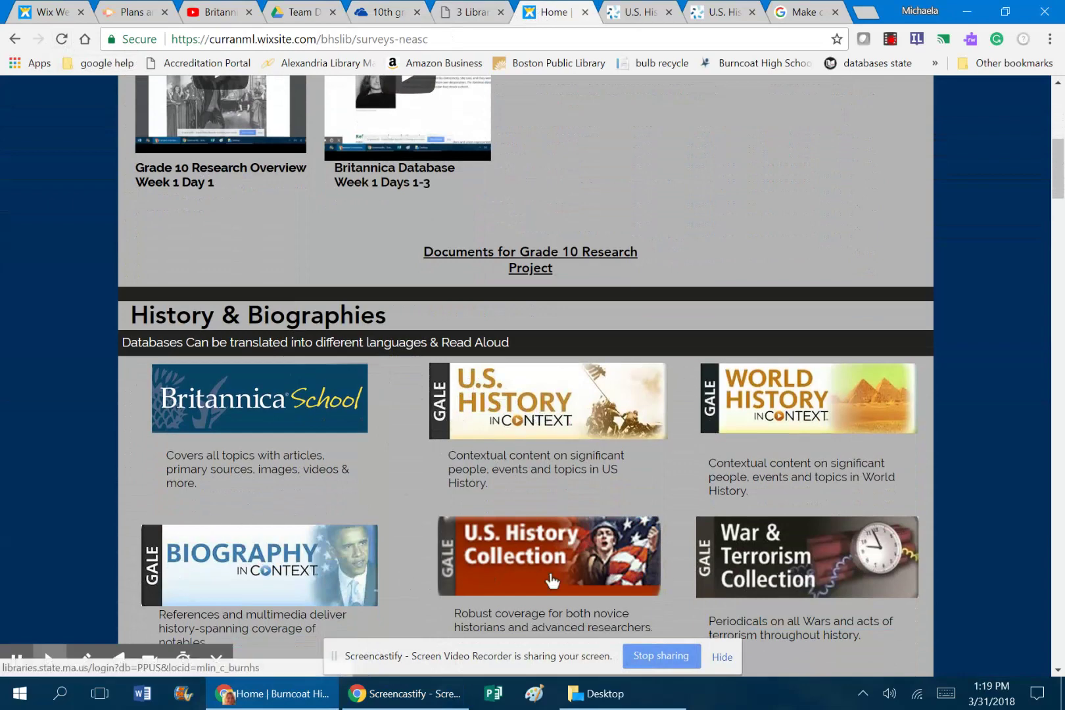
{"action": "left_click", "coordinate": [520, 411]}
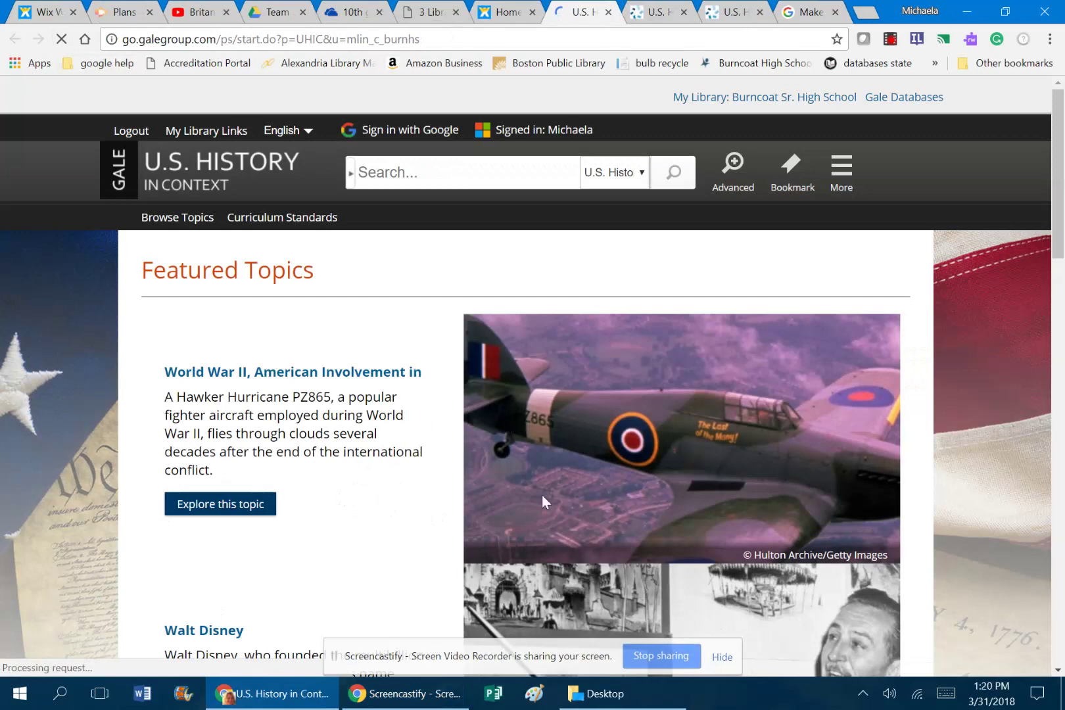
Browse all topics in the database and look through the available topic categories.
{"action": "scroll", "coordinate": [385, 500], "scroll_direction": "down", "scroll_amount": 1}
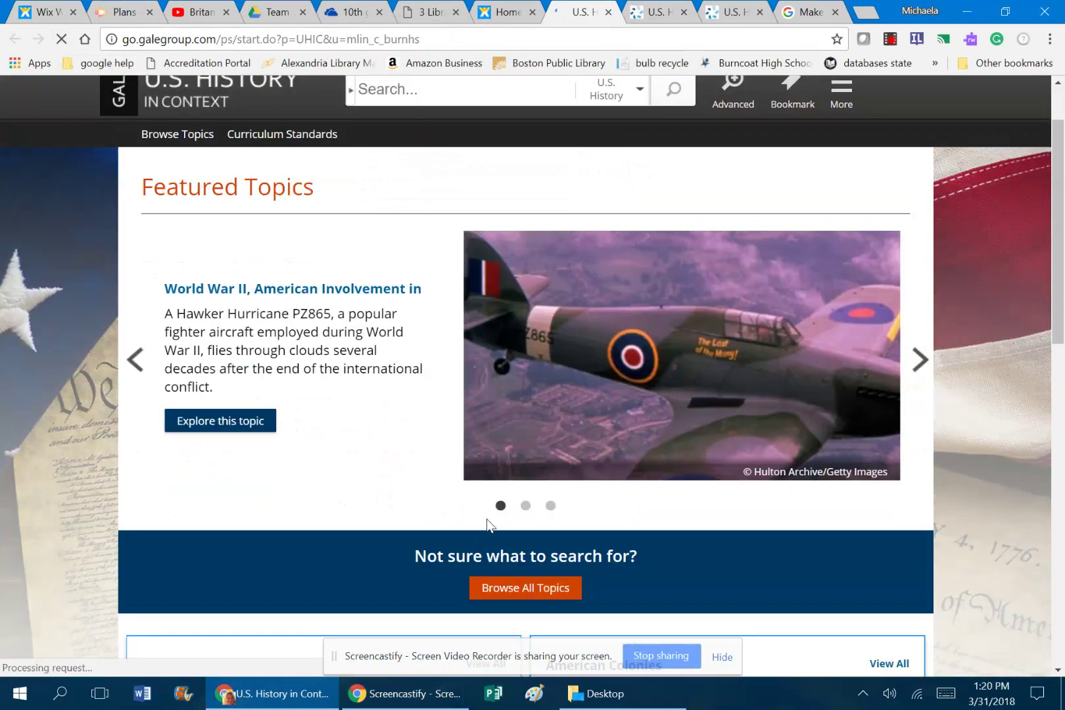
{"action": "left_click", "coordinate": [527, 591]}
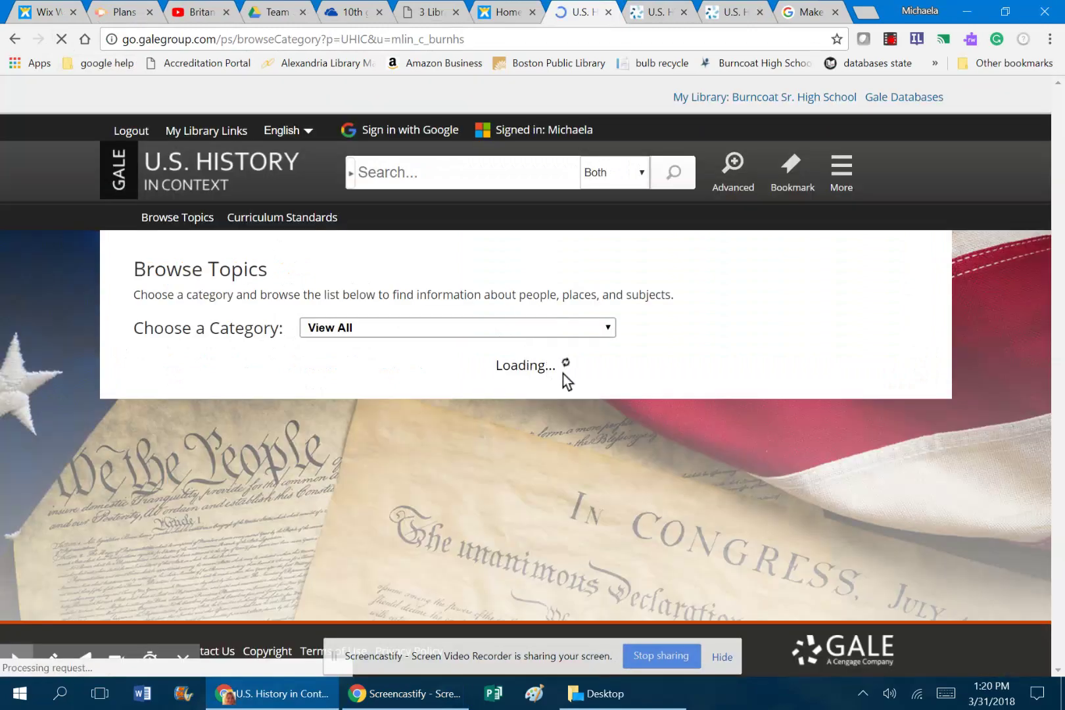
{"action": "scroll", "coordinate": [567, 398], "scroll_direction": "down", "scroll_amount": 4}
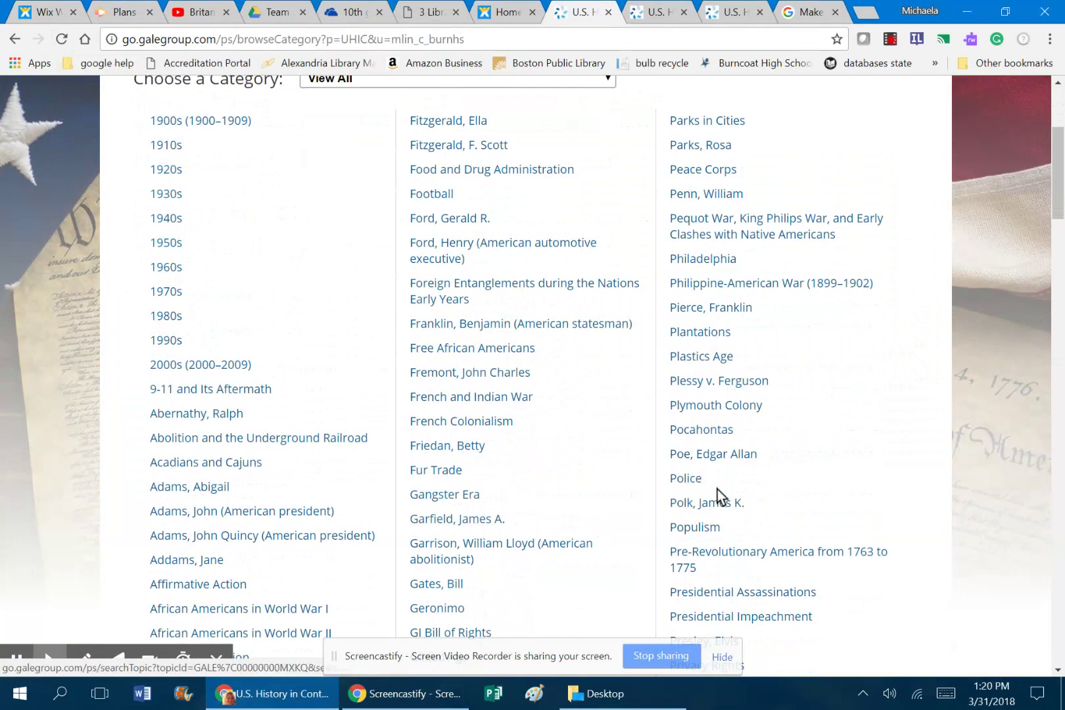
{"action": "scroll", "coordinate": [704, 470], "scroll_direction": "up", "scroll_amount": 4}
{"action": "left_click", "coordinate": [611, 329]}
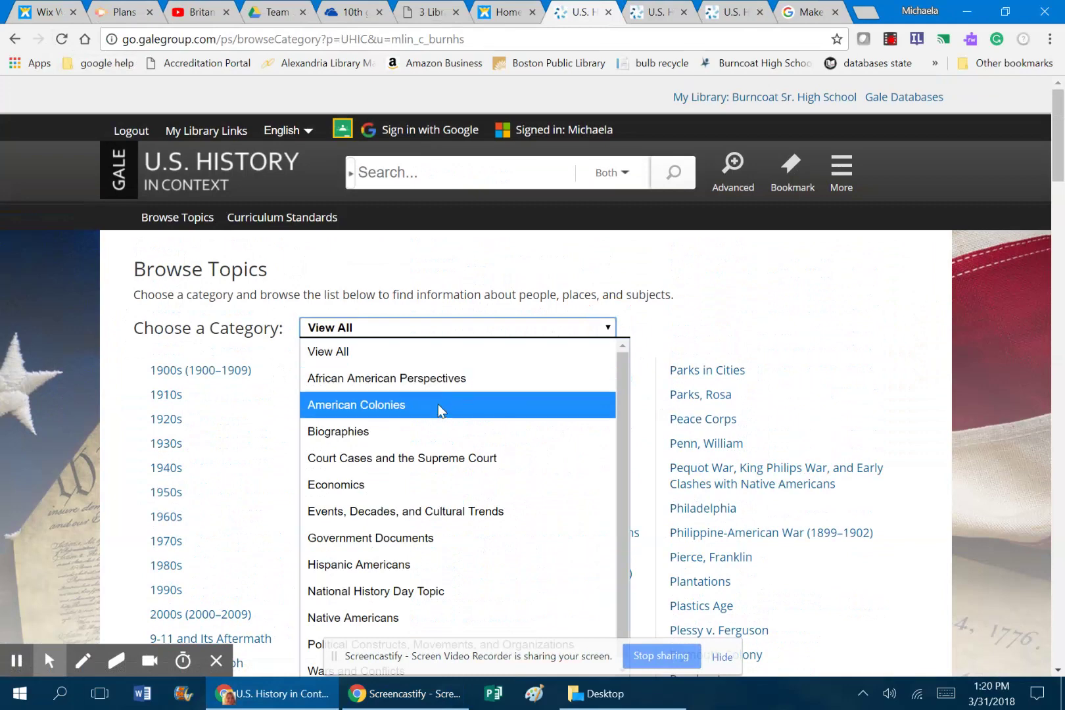
{"action": "left_click_drag", "start_coordinate": [623, 433], "coordinate": [612, 501]}
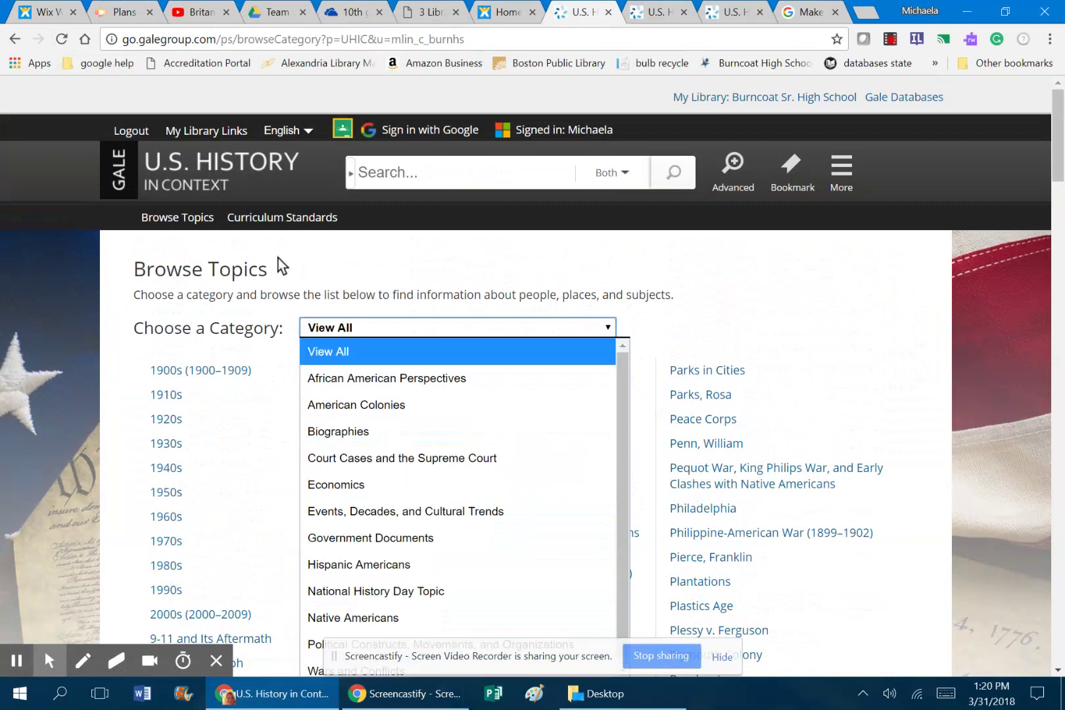
Return to the database home page and search for the suggested topic "Women's Rights Movement".
{"action": "left_click", "coordinate": [233, 166]}
{"action": "left_click", "coordinate": [233, 166]}
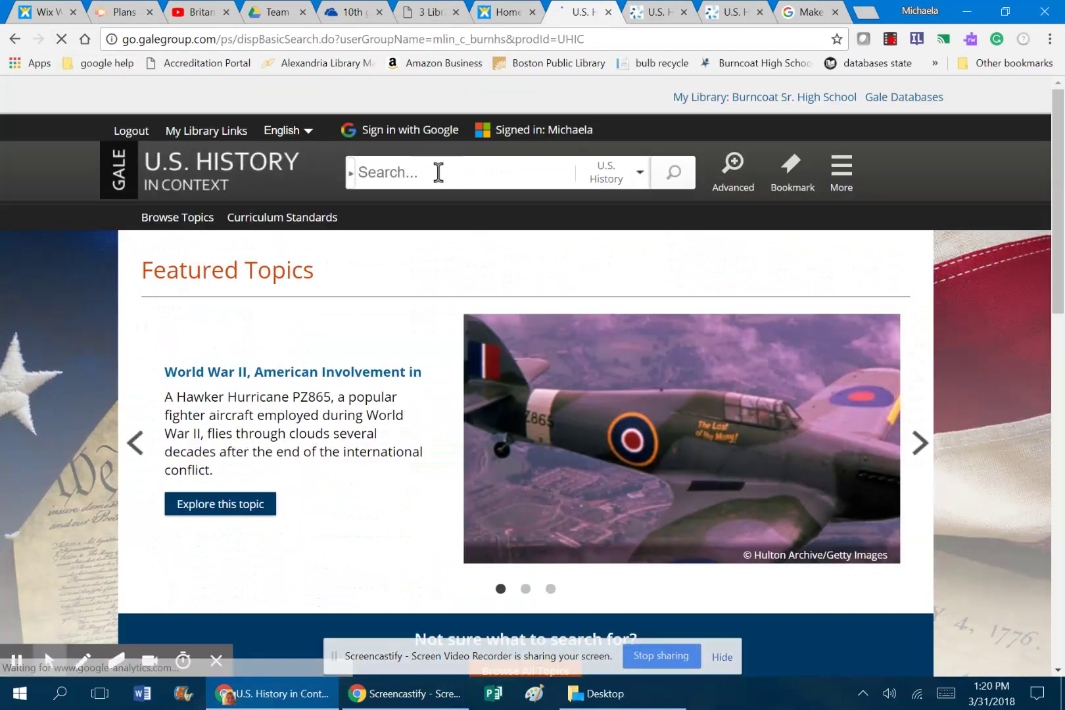
{"action": "left_click", "coordinate": [395, 168]}
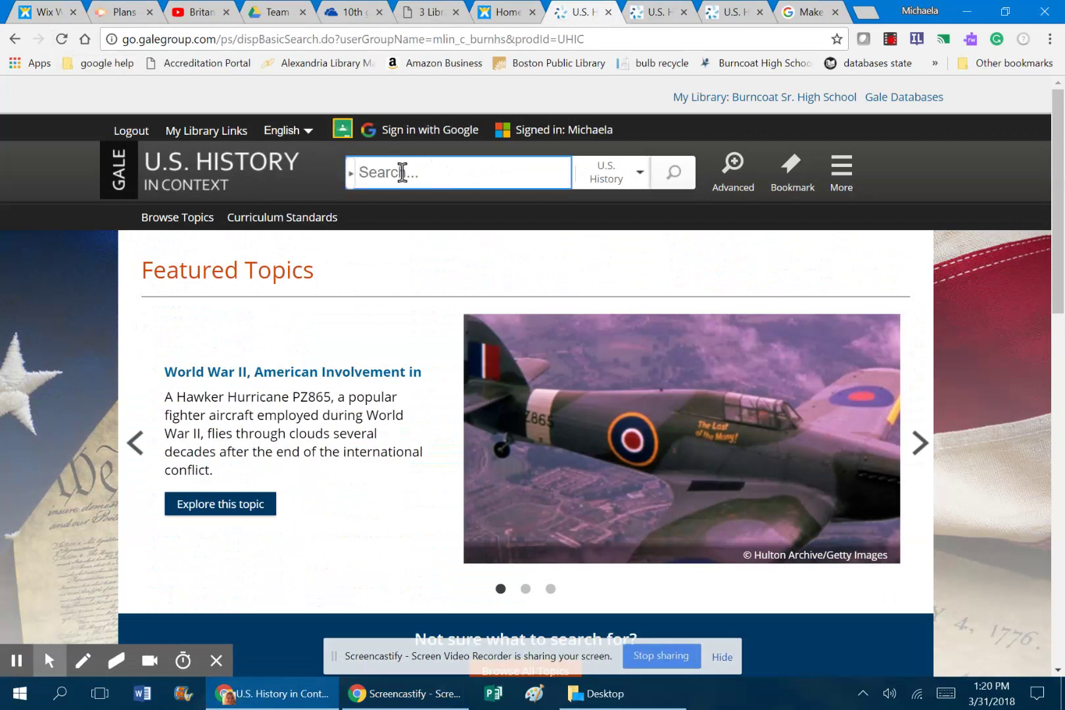
{"action": "type", "text": "women"}
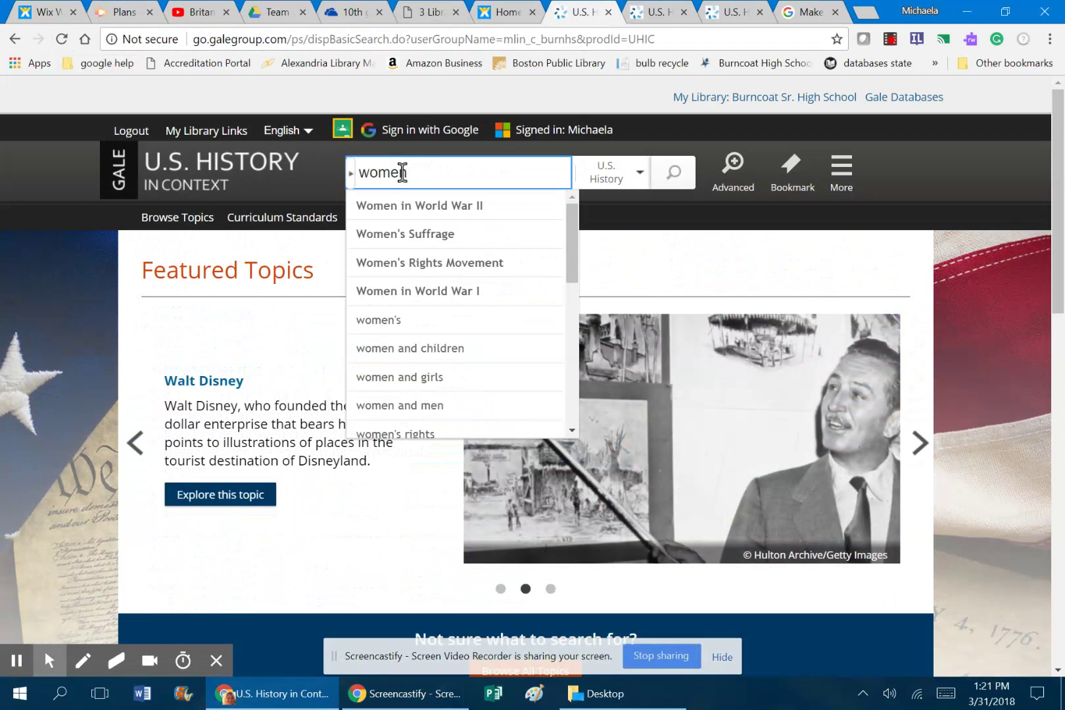
{"action": "type", "text": "'s rights Movement"}
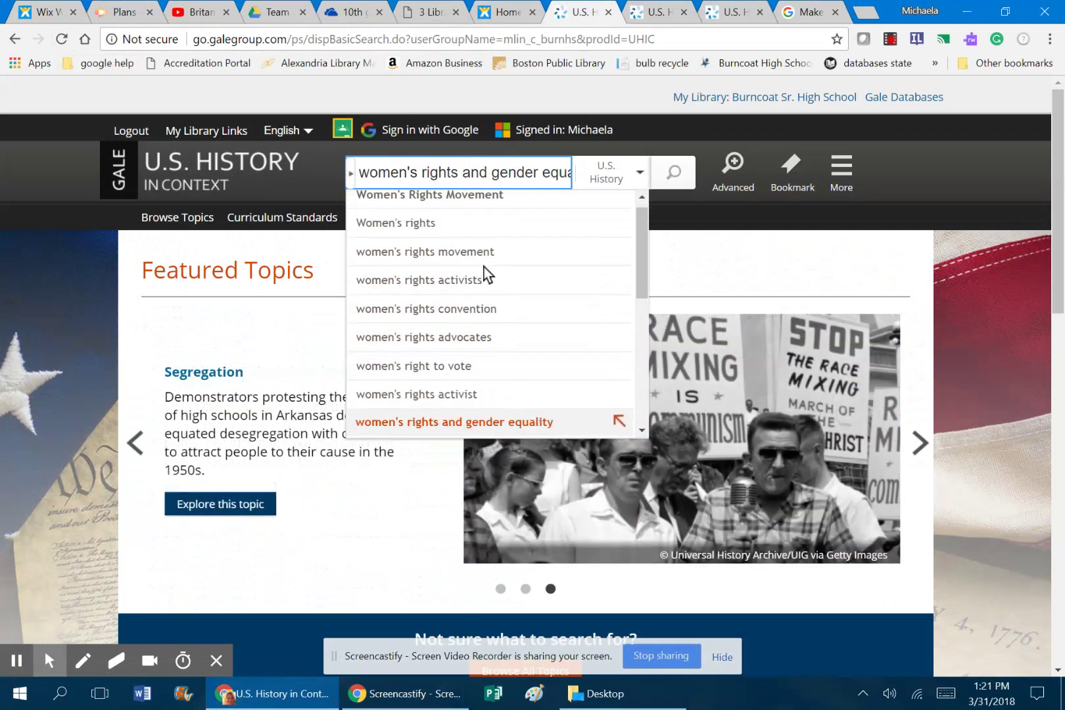
{"action": "left_click", "coordinate": [466, 201]}
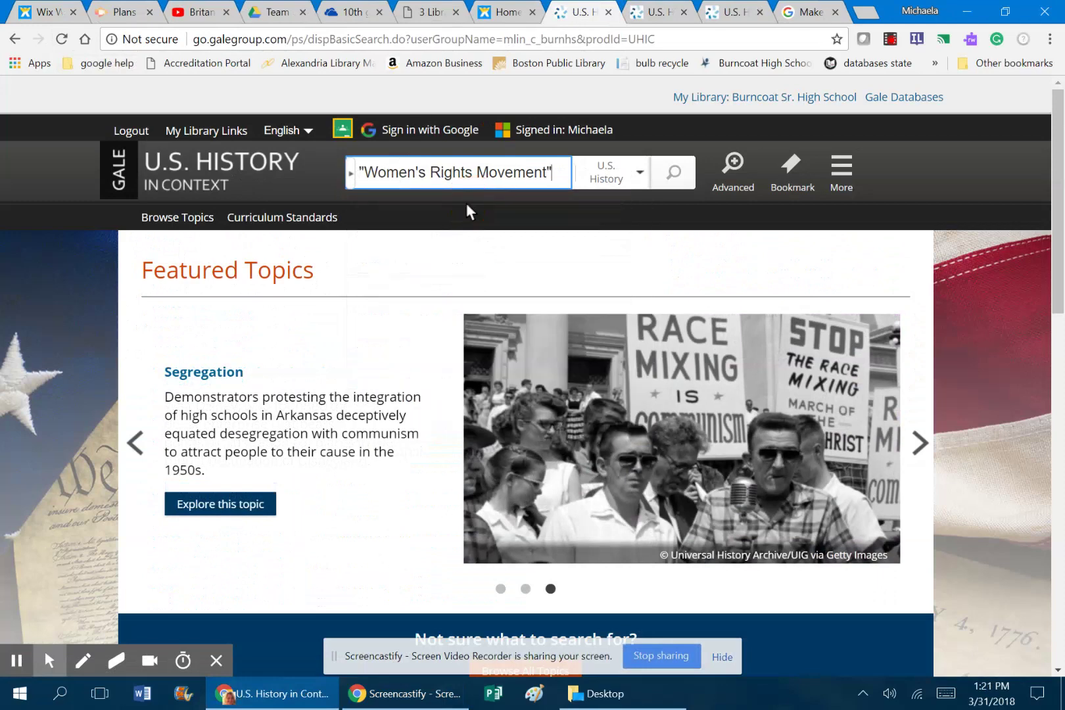
{"action": "left_click", "coordinate": [674, 173]}
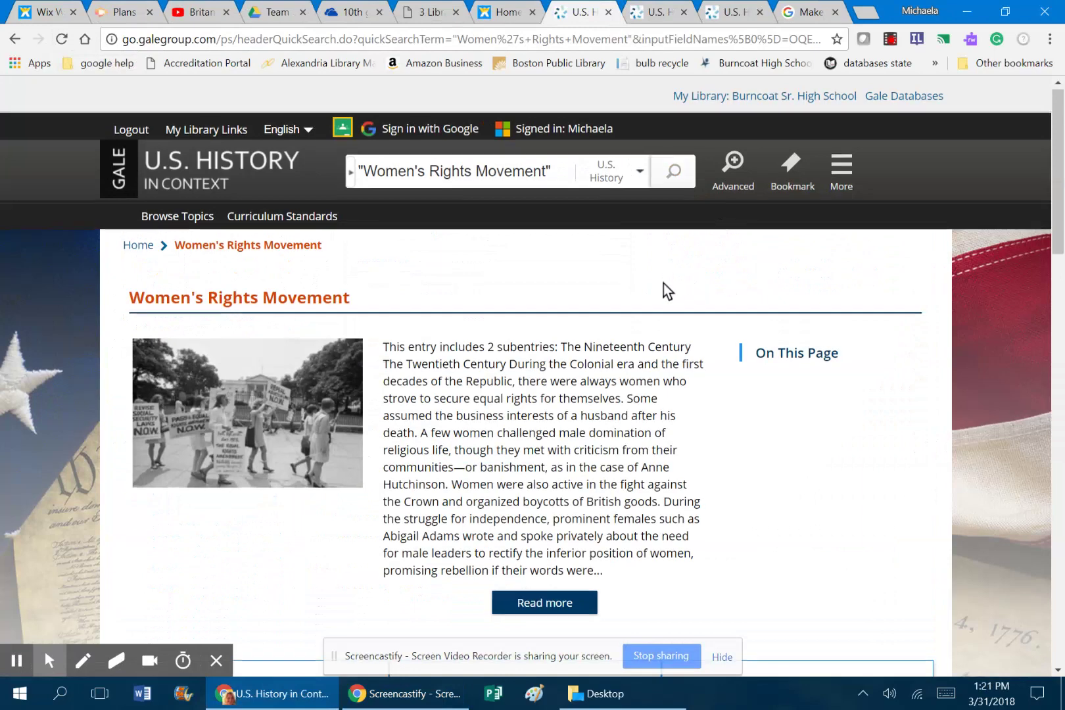
Examine the Women's Rights Movement topic page, including its content types, featured content, reference, biographies and primary sources.
{"action": "scroll", "coordinate": [665, 284], "scroll_direction": "down", "scroll_amount": 3}
{"action": "scroll", "coordinate": [670, 284], "scroll_direction": "up", "scroll_amount": 3}
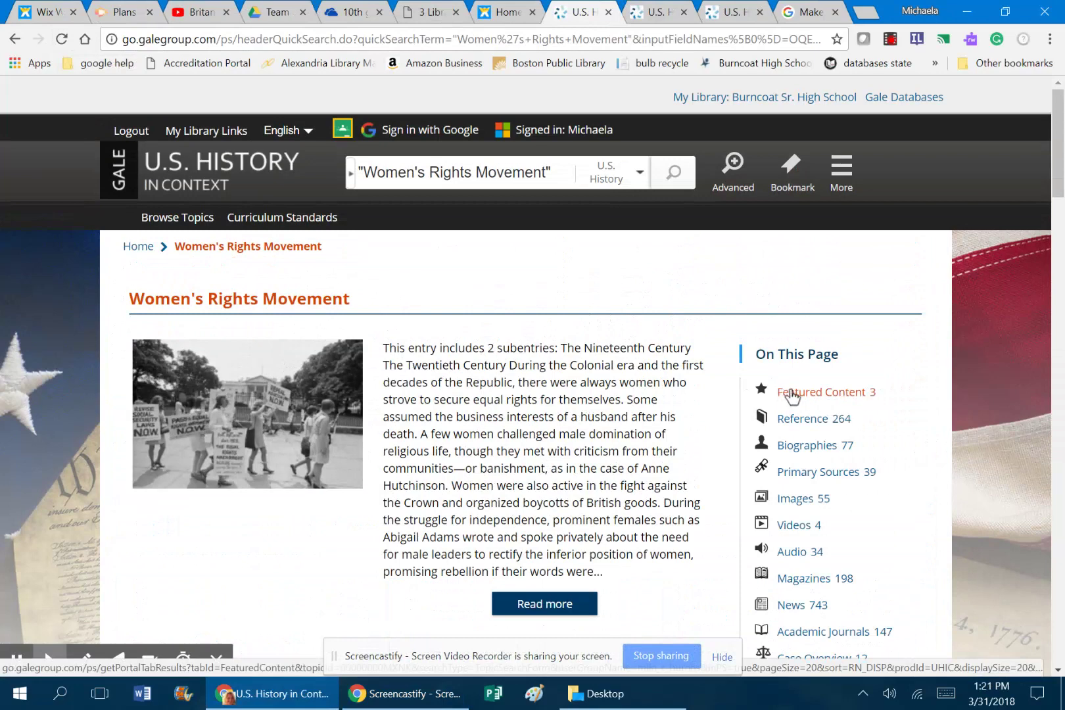
{"action": "scroll", "coordinate": [777, 363], "scroll_direction": "down", "scroll_amount": 1}
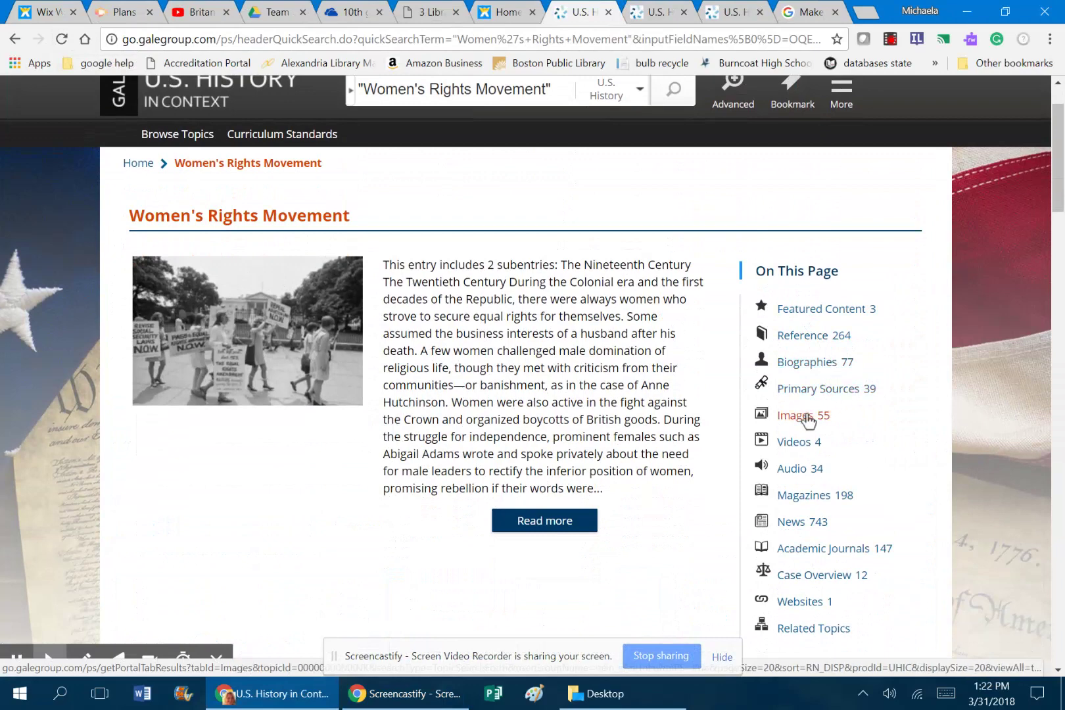
{"action": "scroll", "coordinate": [801, 483], "scroll_direction": "down", "scroll_amount": 1}
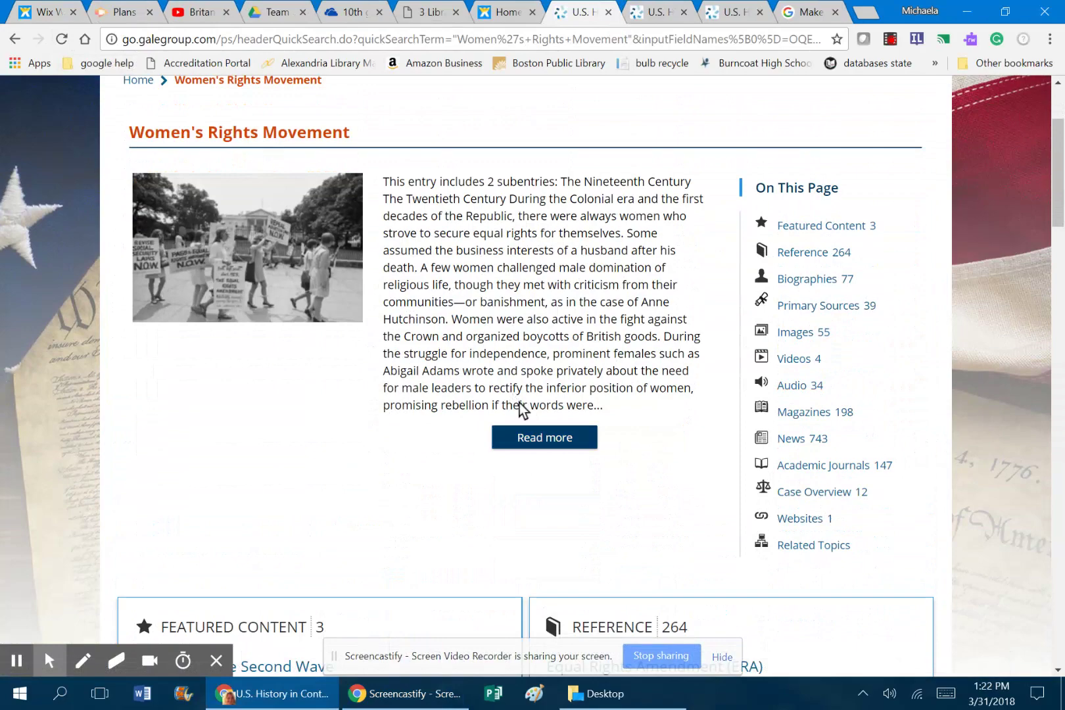
{"action": "scroll", "coordinate": [518, 401], "scroll_direction": "down", "scroll_amount": 4}
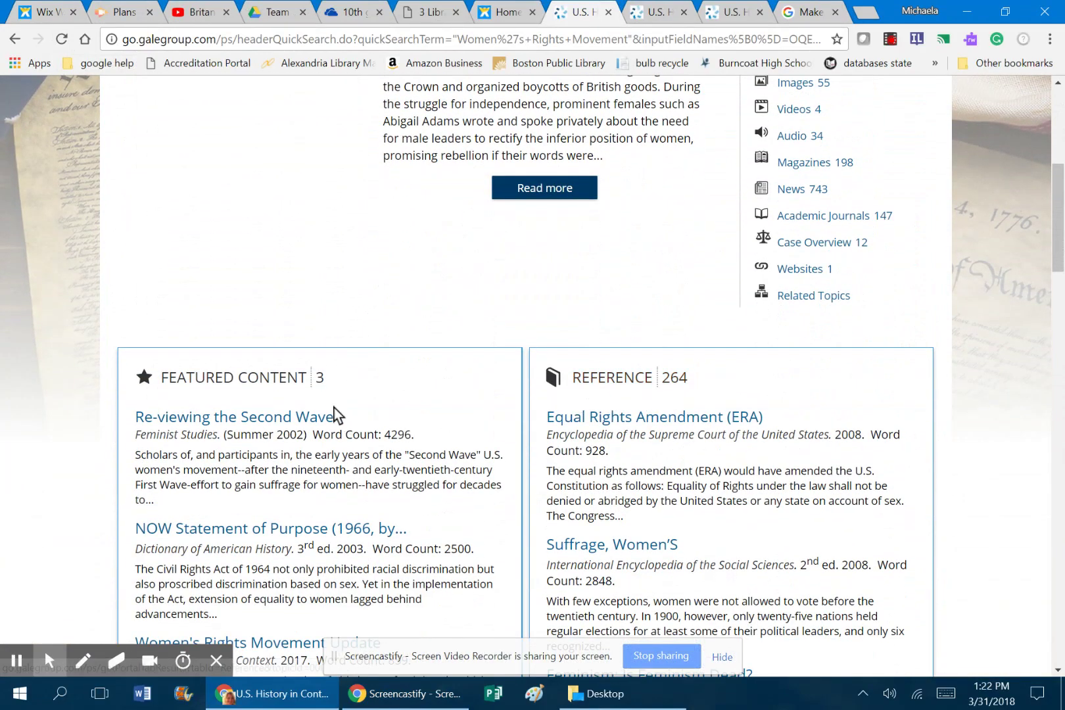
{"action": "scroll", "coordinate": [339, 411], "scroll_direction": "down", "scroll_amount": 1}
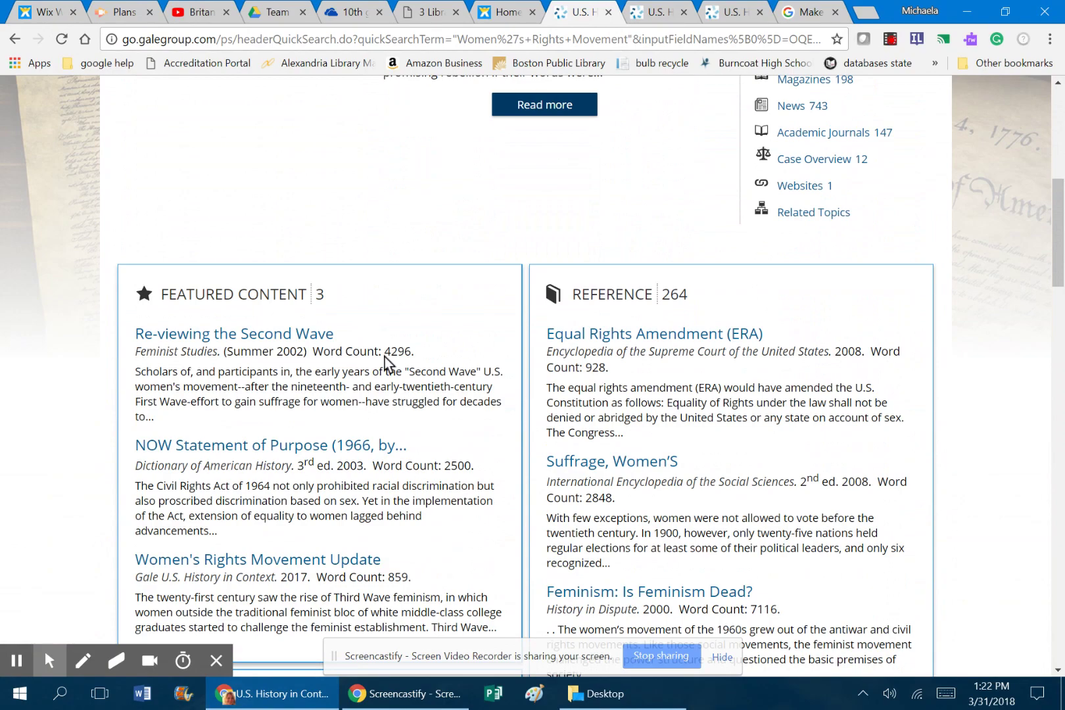
{"action": "scroll", "coordinate": [667, 431], "scroll_direction": "down", "scroll_amount": 4}
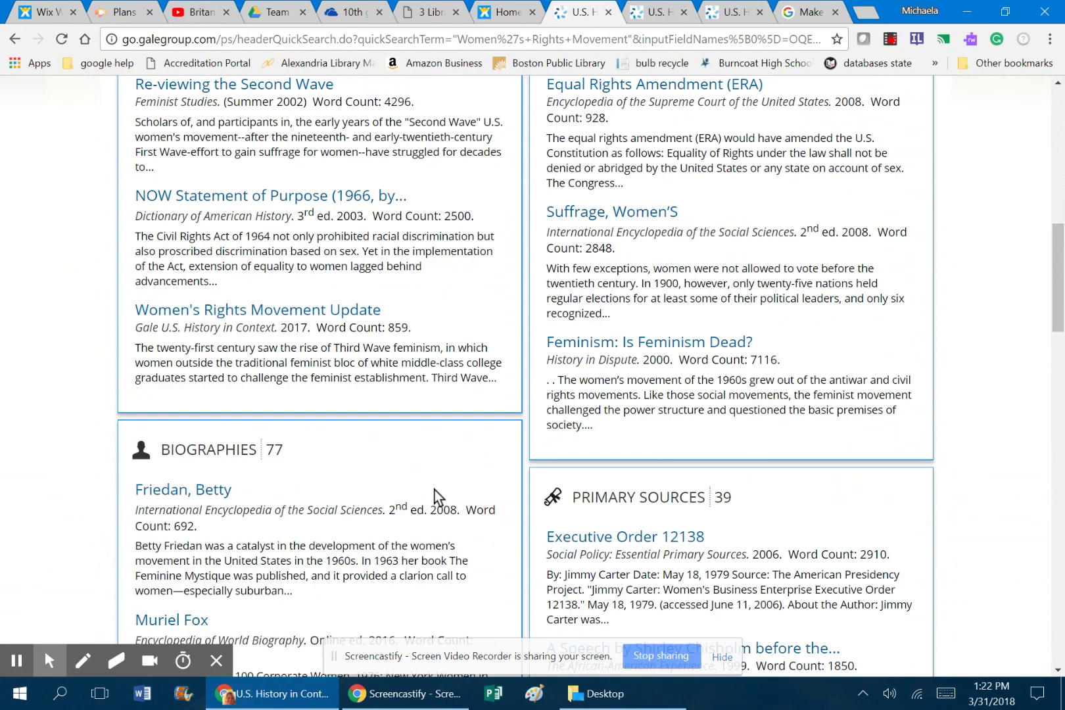
Open the full Women's Rights Movement overview article and view its citation in MLA 8th Edition format.
{"action": "scroll", "coordinate": [635, 509], "scroll_direction": "up", "scroll_amount": 10}
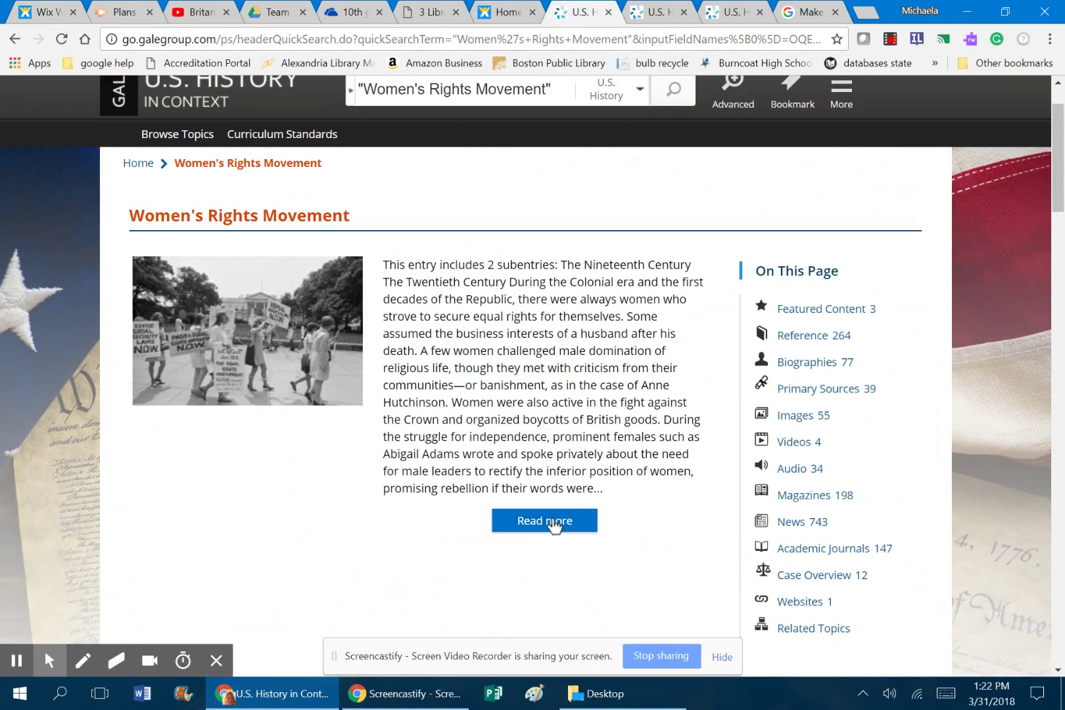
{"action": "left_click", "coordinate": [553, 522]}
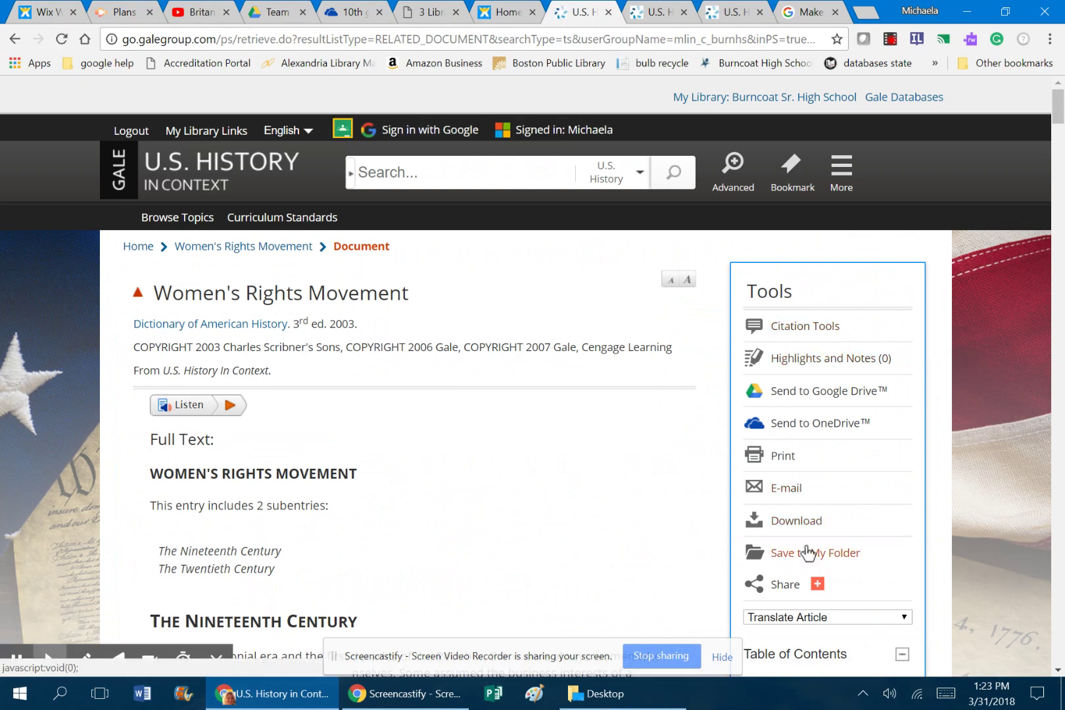
{"action": "left_click", "coordinate": [794, 330]}
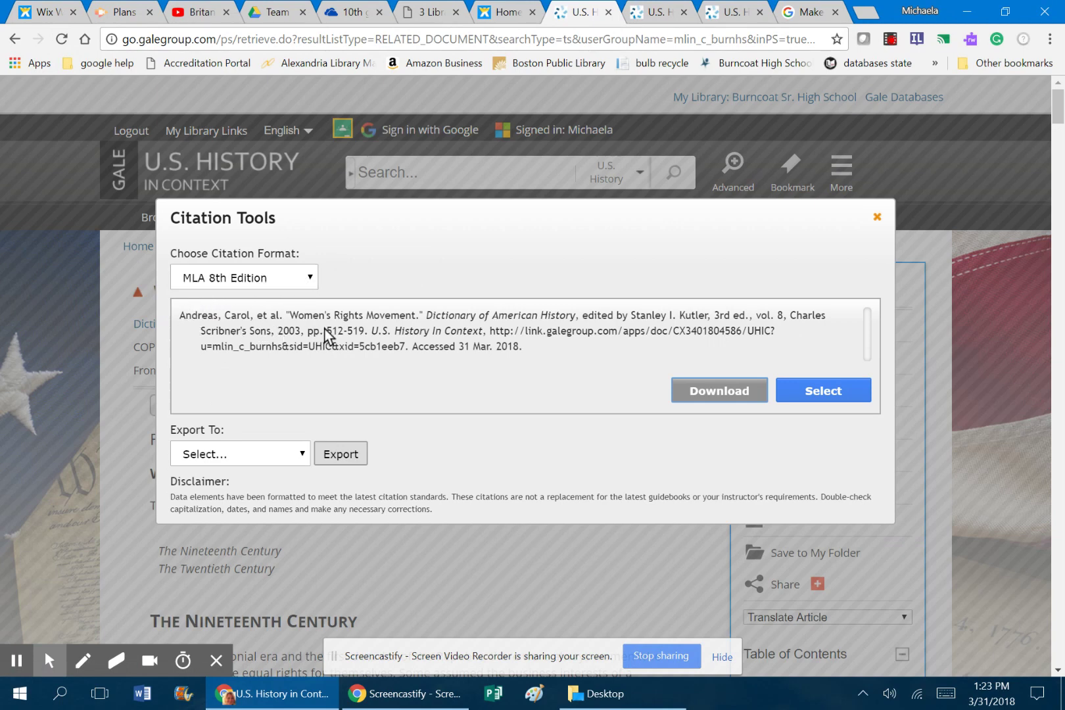
{"action": "left_click", "coordinate": [309, 279]}
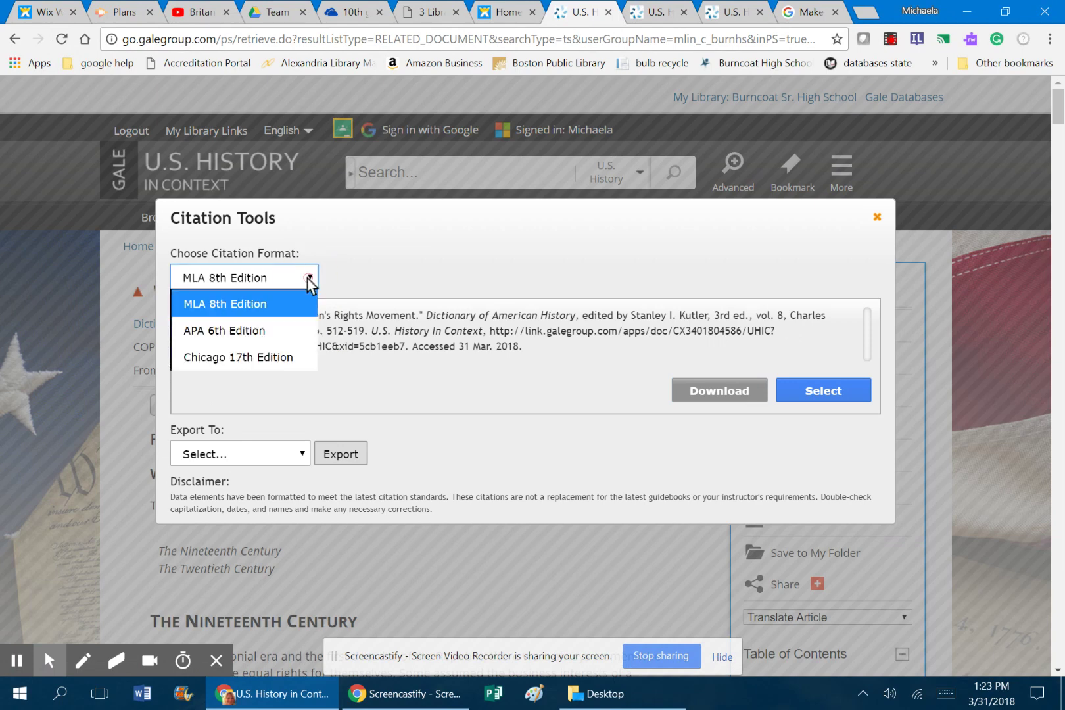
{"action": "left_click", "coordinate": [278, 302]}
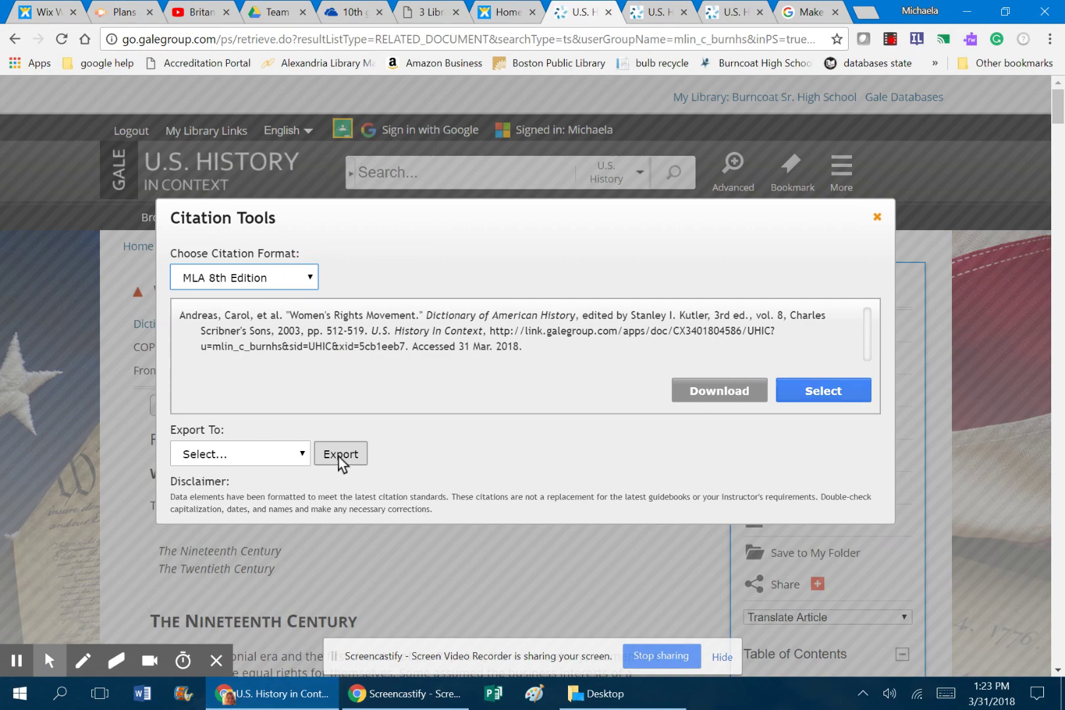
{"action": "left_click", "coordinate": [879, 218]}
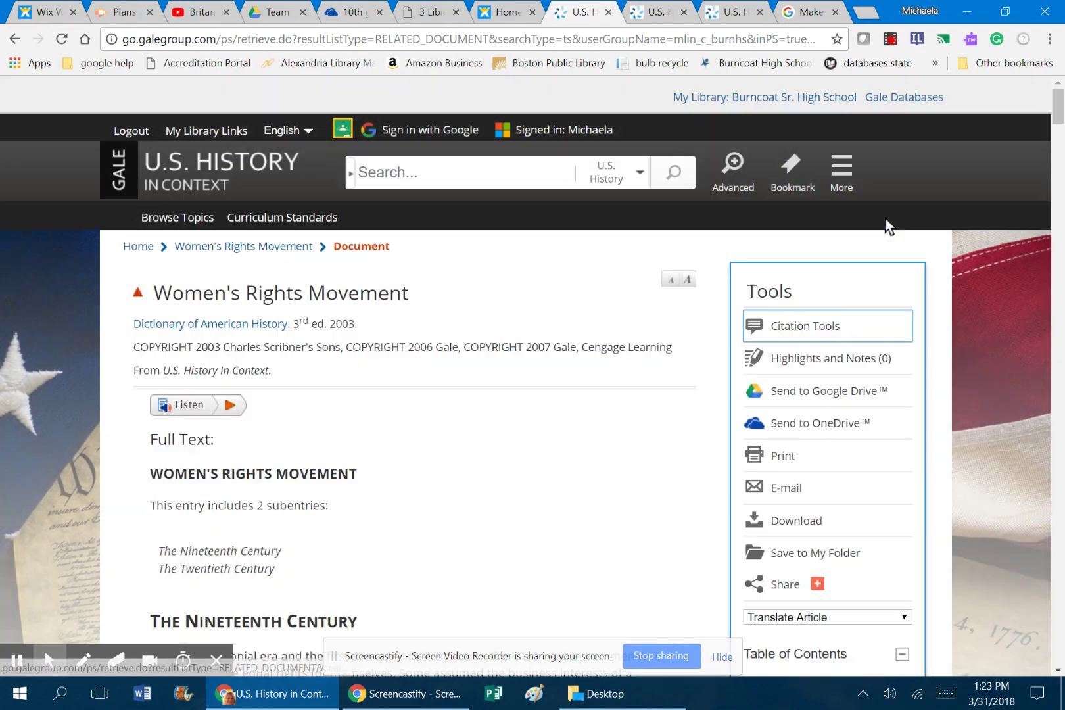
Highlight the first two sentences under The Nineteenth Century, from "During the Colonial era" to "after his death", in yellow.
{"action": "scroll", "coordinate": [743, 401], "scroll_direction": "down", "scroll_amount": 2}
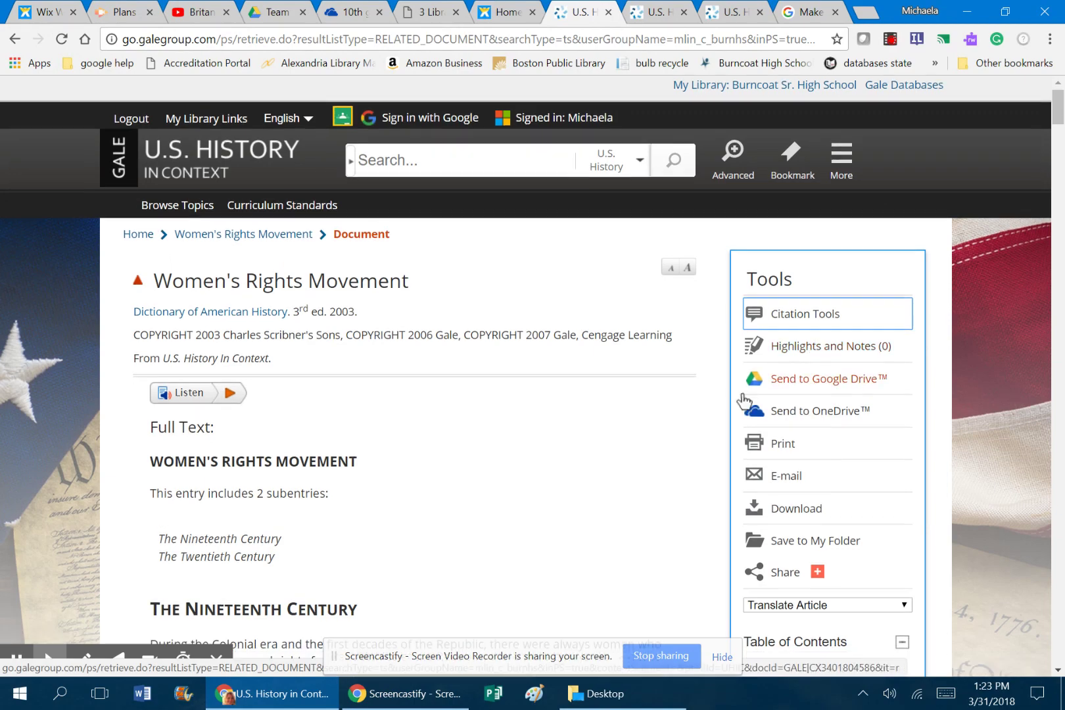
{"action": "scroll", "coordinate": [723, 395], "scroll_direction": "down", "scroll_amount": 4}
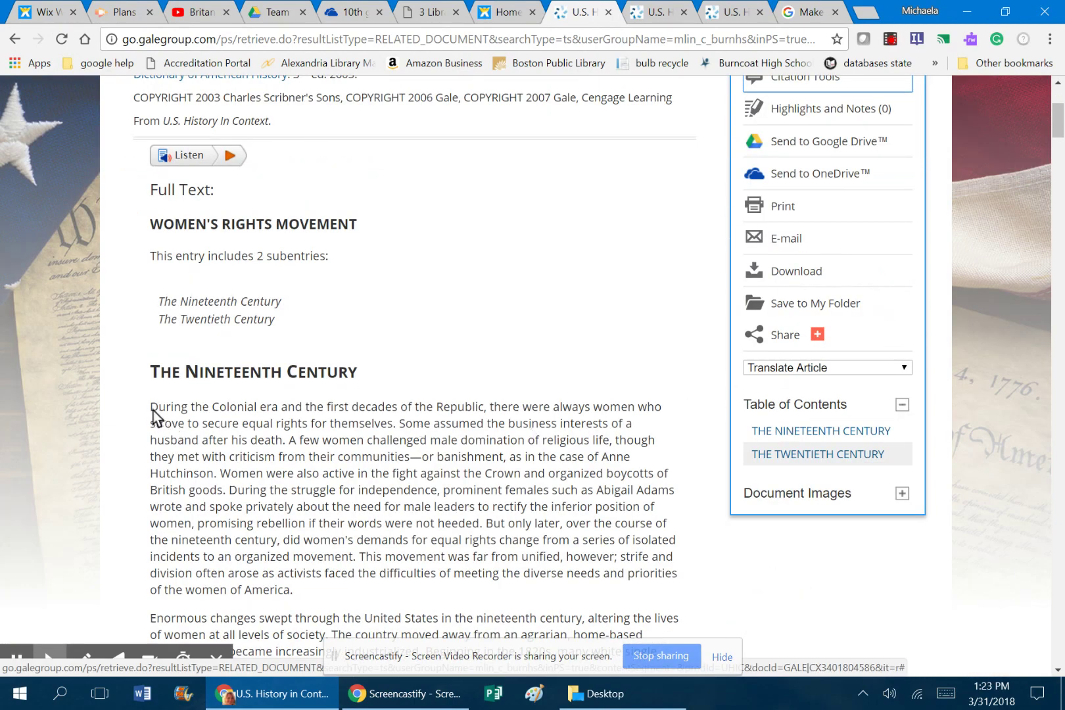
{"action": "left_click_drag", "start_coordinate": [152, 408], "coordinate": [289, 442]}
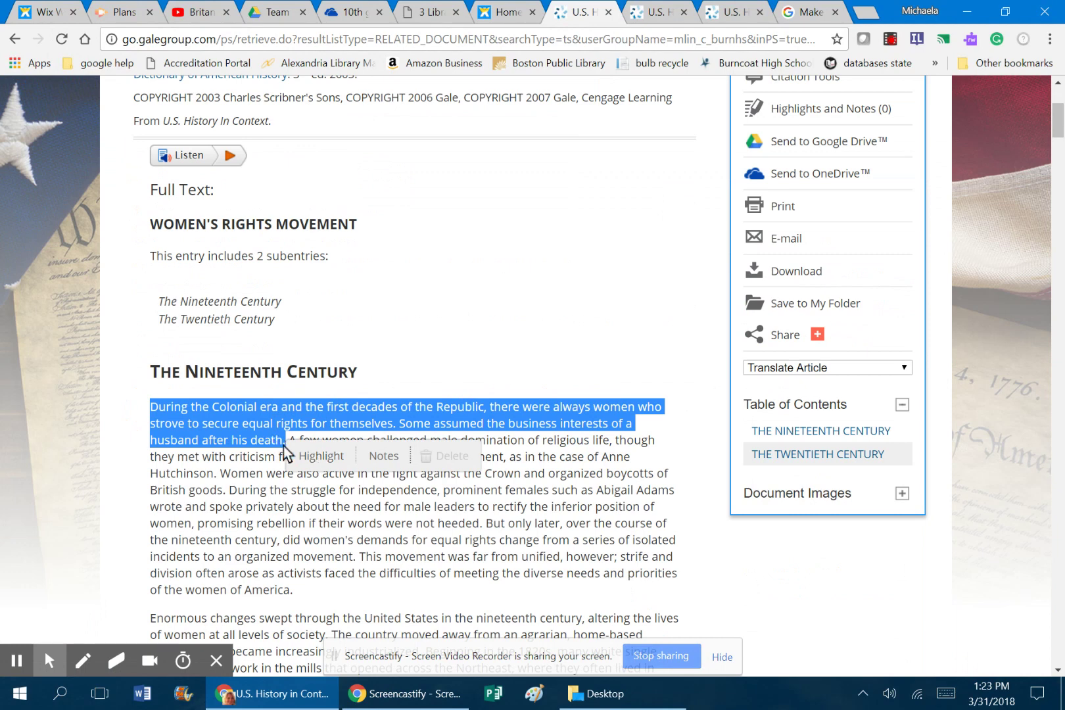
{"action": "left_click", "coordinate": [310, 460]}
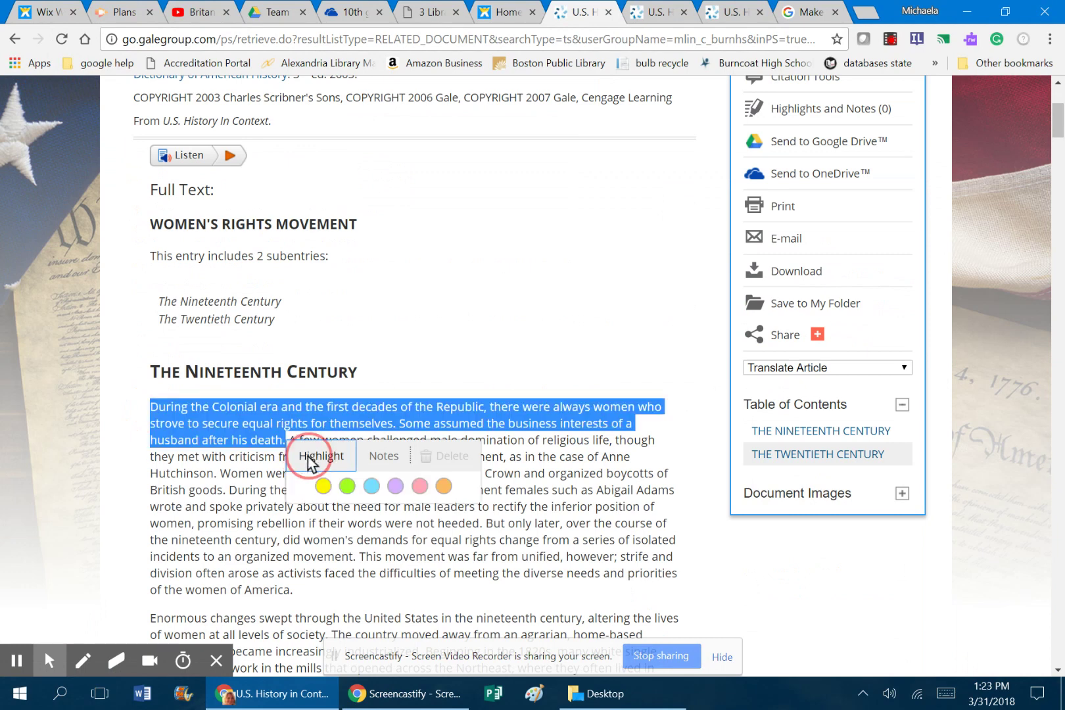
{"action": "left_click", "coordinate": [325, 486]}
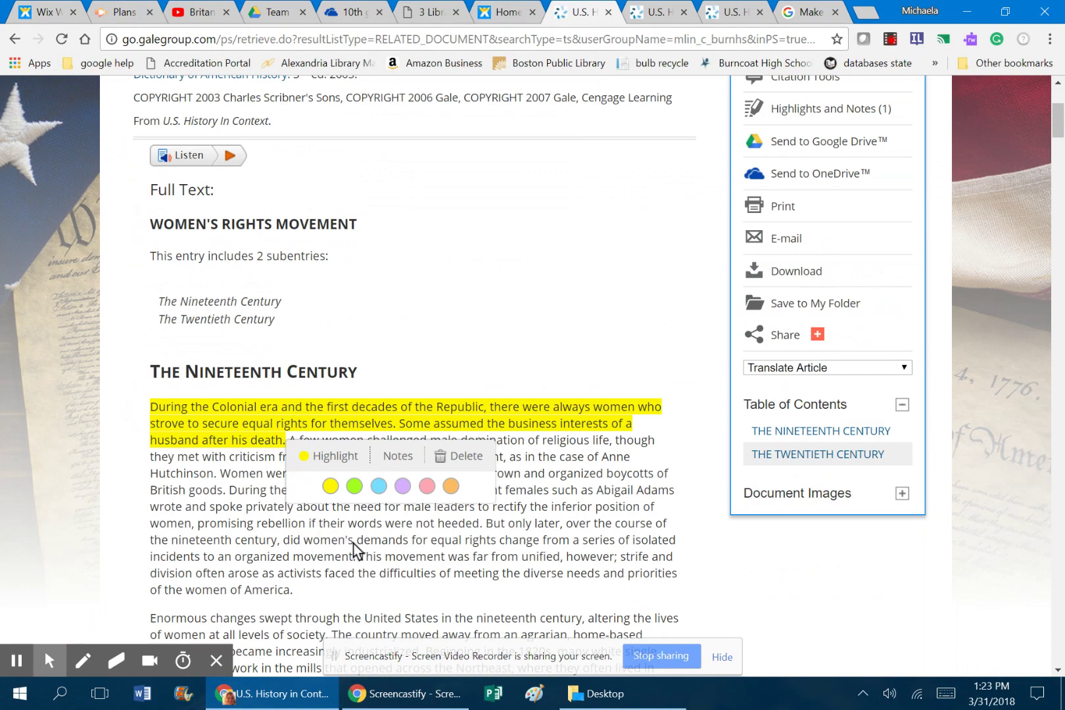
{"action": "scroll", "coordinate": [358, 547], "scroll_direction": "down", "scroll_amount": 3}
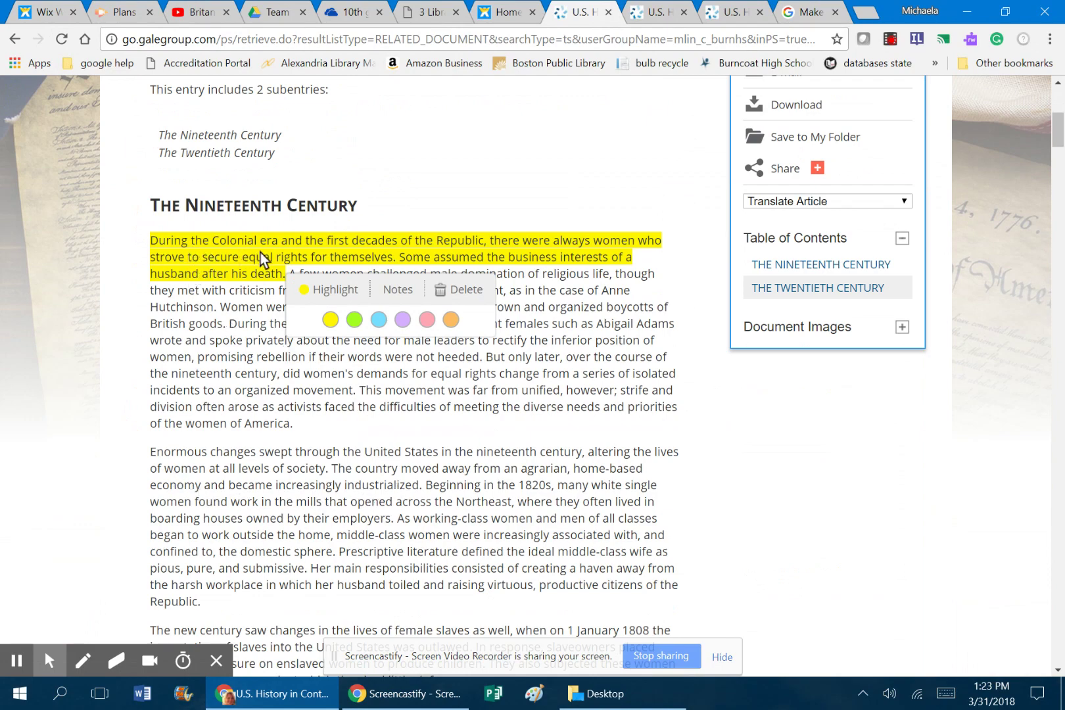
View the list of languages available for translating the article, leaving the article untranslated.
{"action": "scroll", "coordinate": [690, 214], "scroll_direction": "up", "scroll_amount": 4}
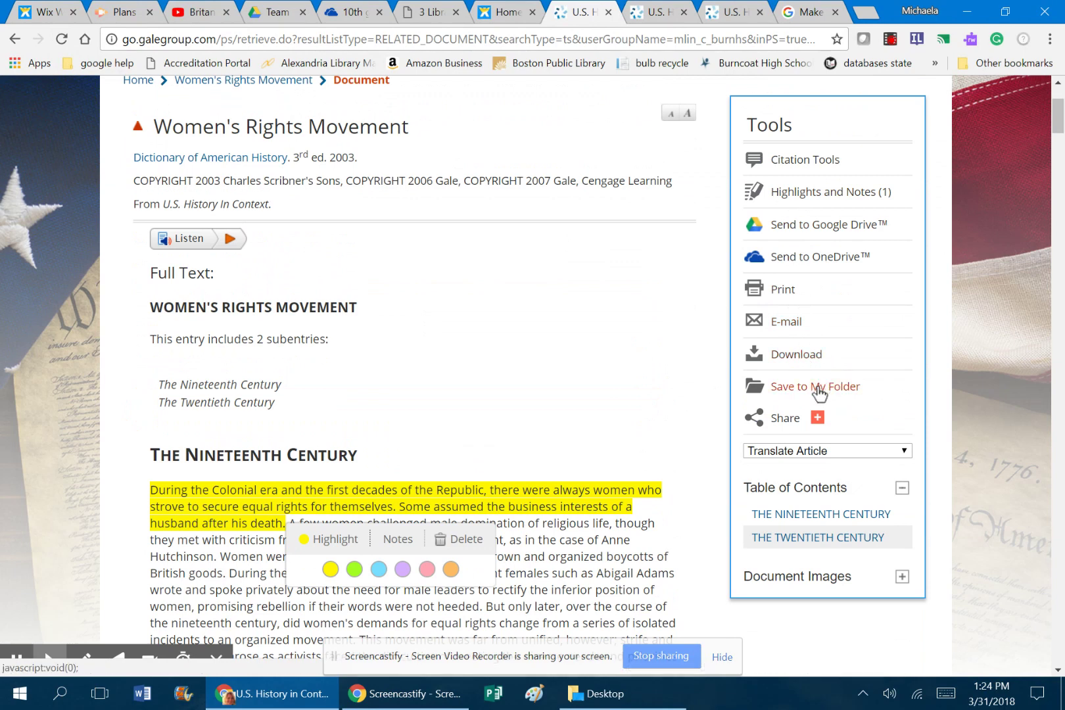
{"action": "left_click", "coordinate": [814, 454]}
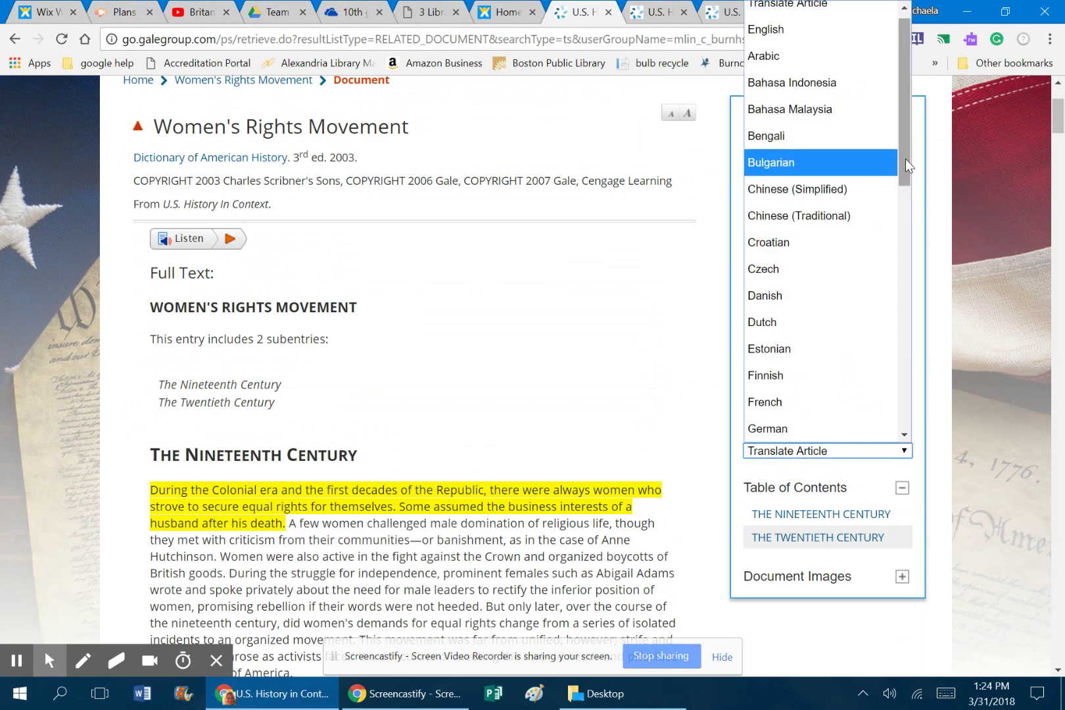
{"action": "left_click", "coordinate": [619, 321]}
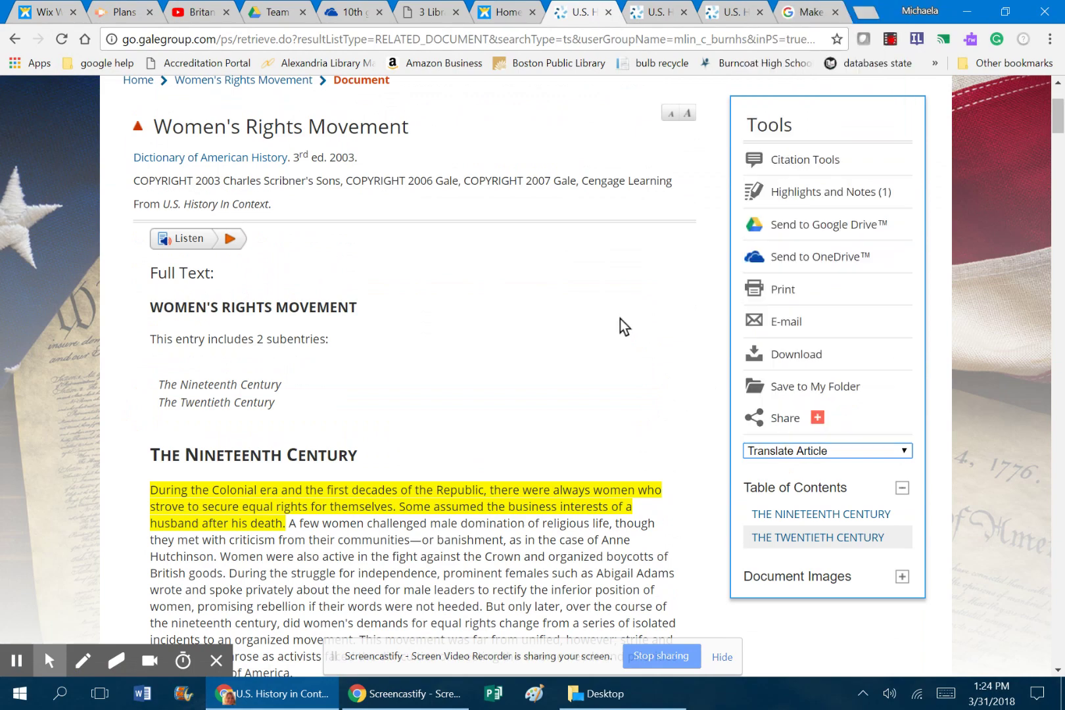
Save the Women's Rights Movement article to My Folder.
{"action": "scroll", "coordinate": [661, 322], "scroll_direction": "up", "scroll_amount": 3}
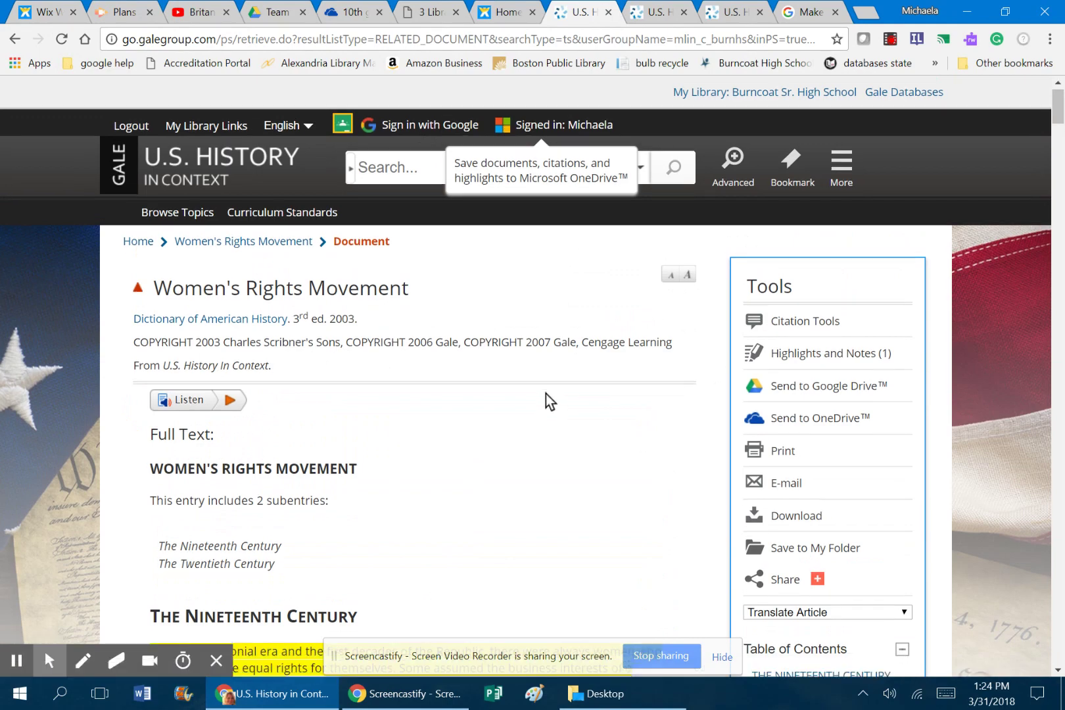
{"action": "scroll", "coordinate": [547, 402], "scroll_direction": "down", "scroll_amount": 4}
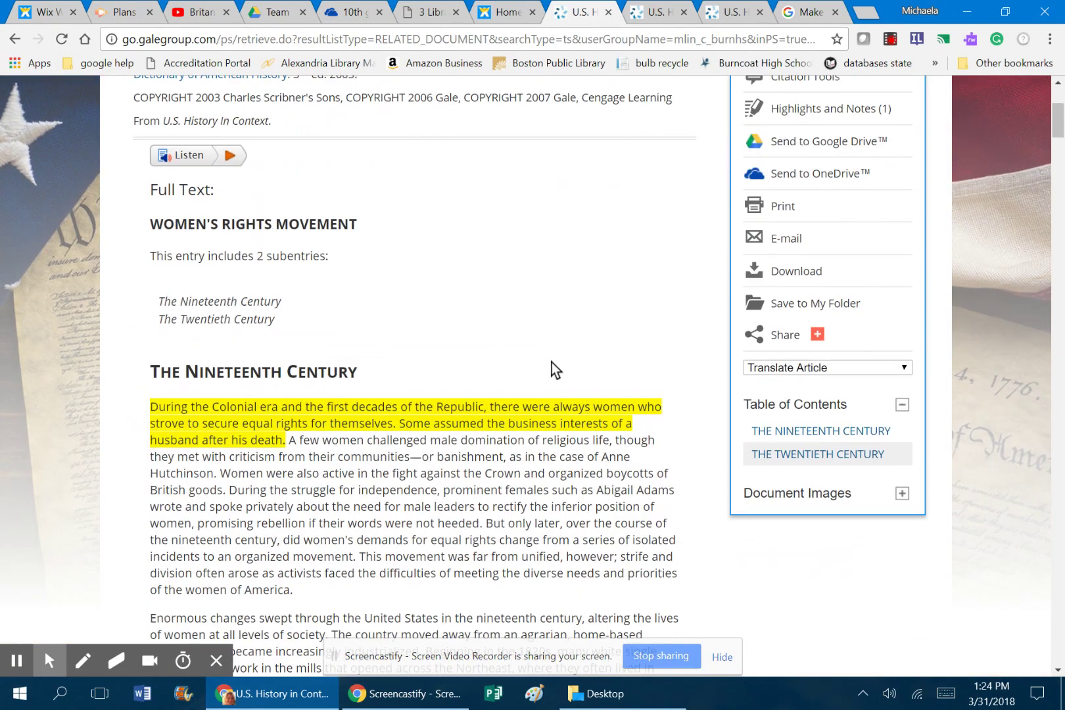
{"action": "left_click", "coordinate": [798, 310]}
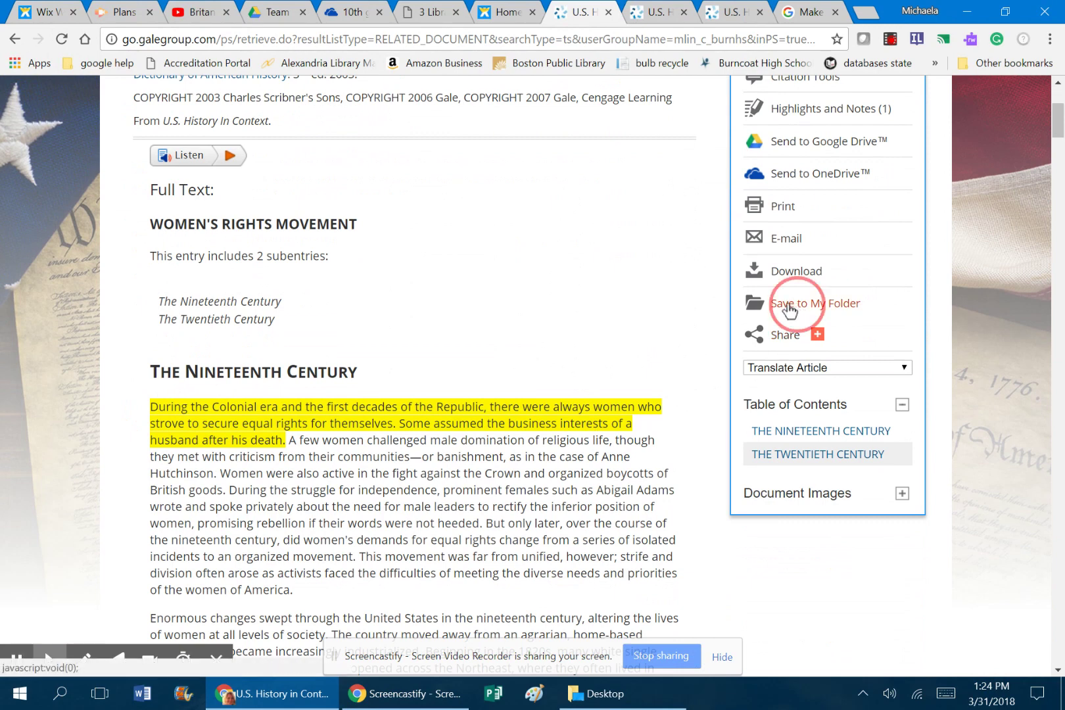
{"action": "left_click", "coordinate": [798, 308]}
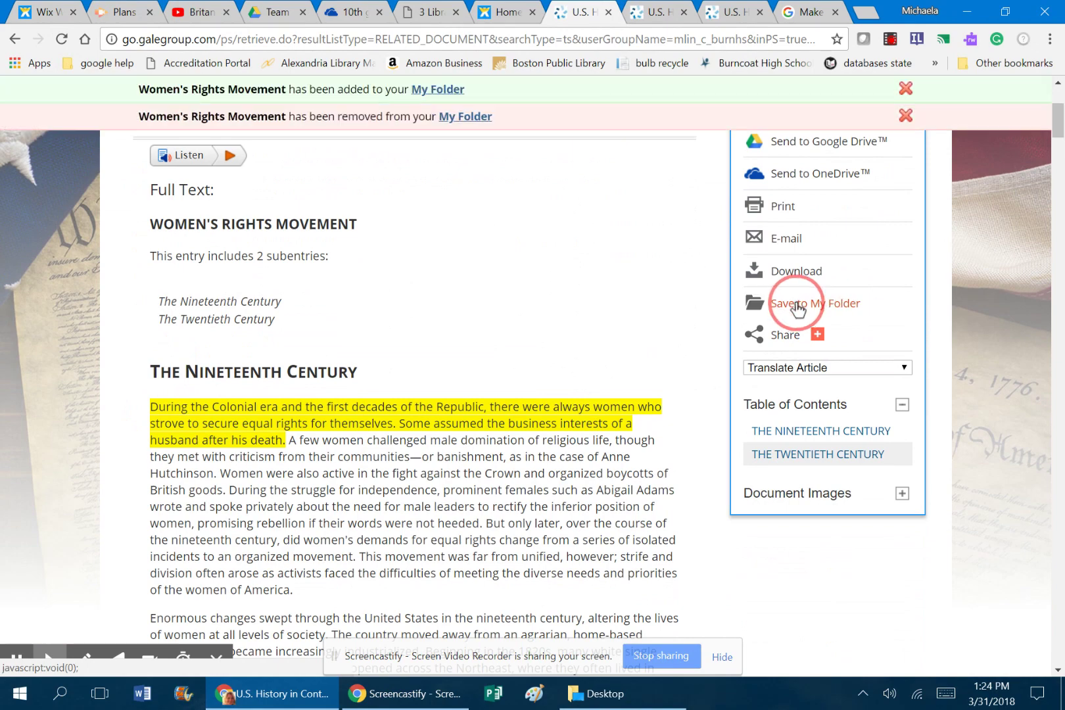
{"action": "left_click", "coordinate": [798, 308]}
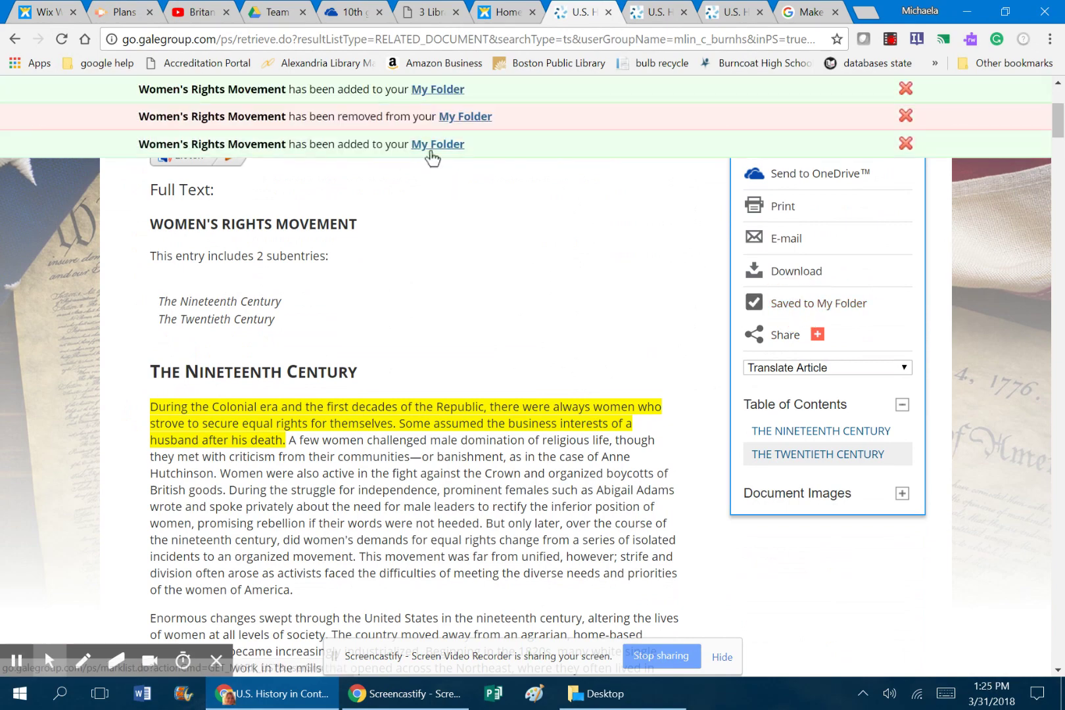
Open the database's Highlights and Notes list and send the highlighted article with its bibliography to Microsoft OneDrive.
{"action": "scroll", "coordinate": [544, 342], "scroll_direction": "up", "scroll_amount": 1}
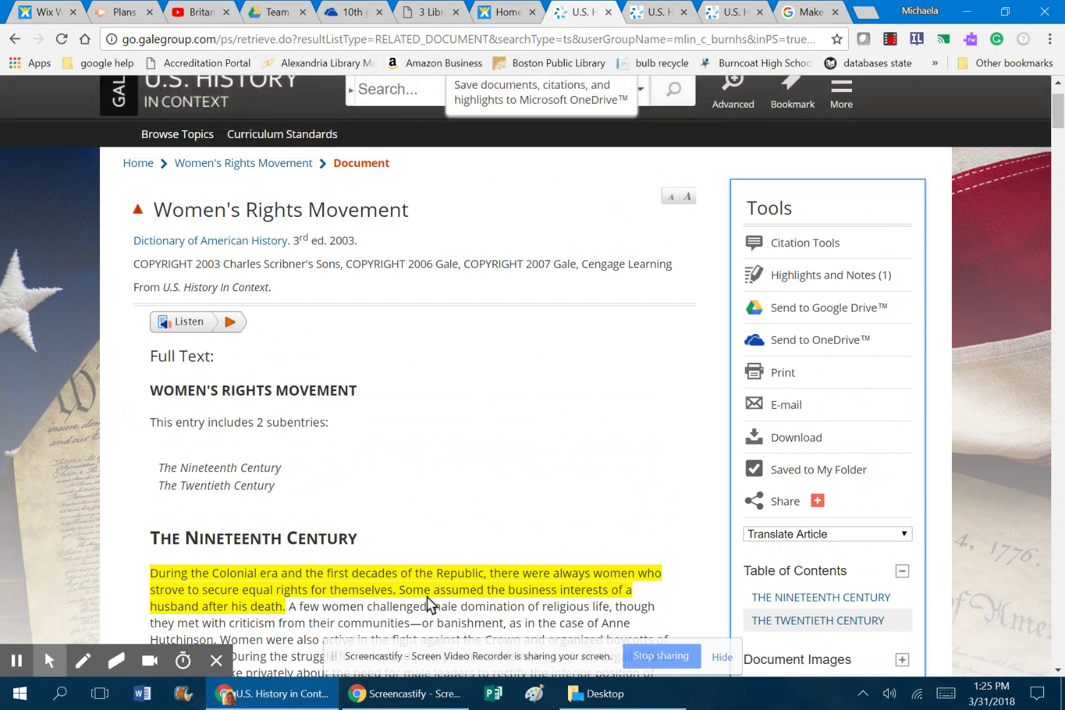
{"action": "scroll", "coordinate": [519, 522], "scroll_direction": "up", "scroll_amount": 2}
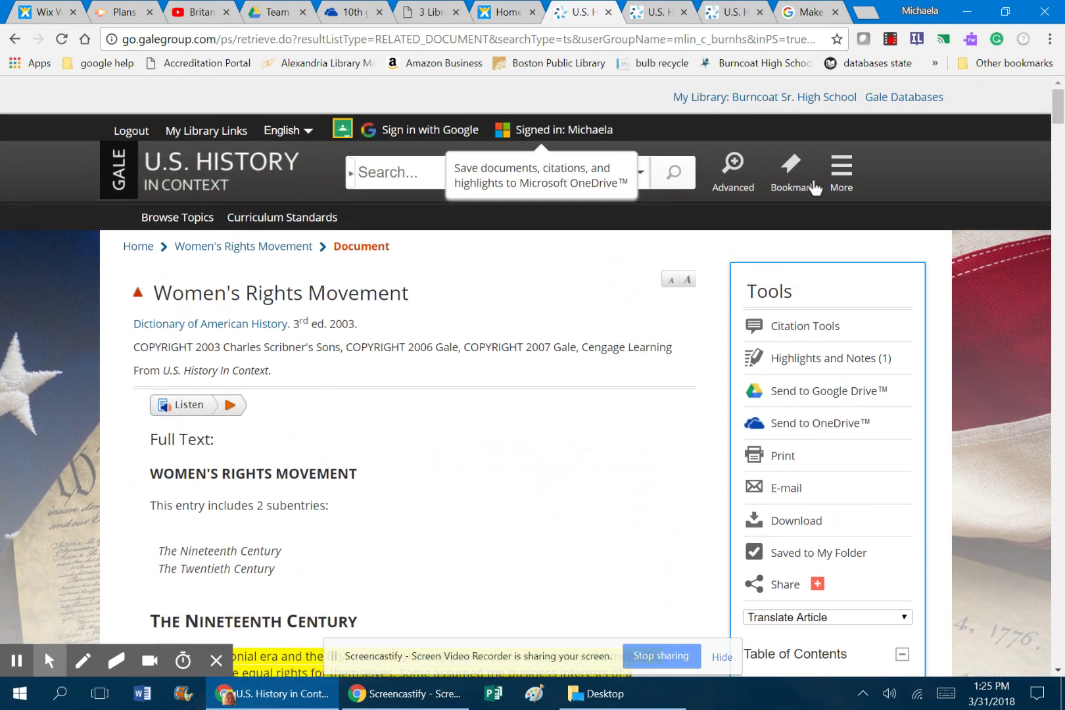
{"action": "left_click", "coordinate": [842, 168]}
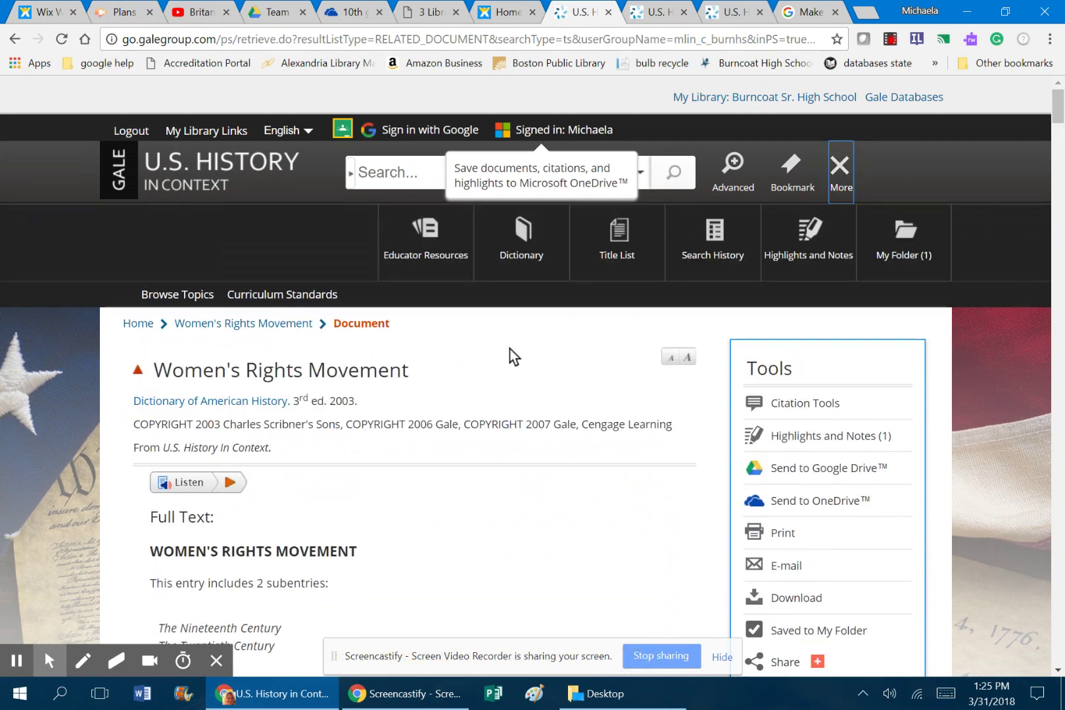
{"action": "left_click", "coordinate": [803, 242]}
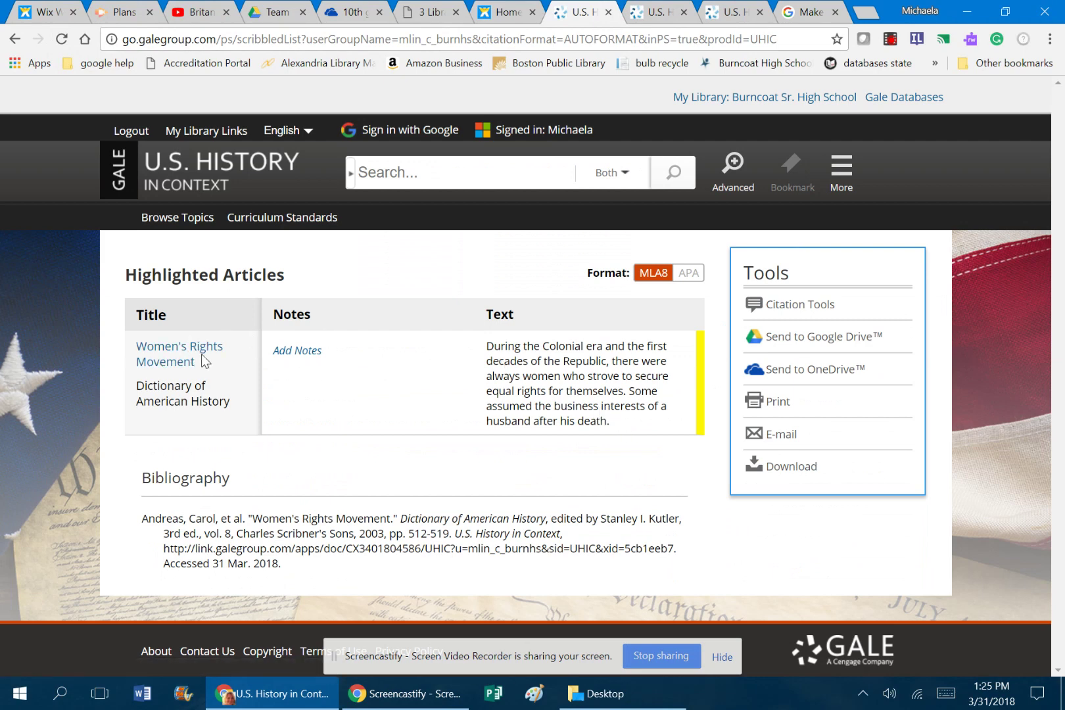
{"action": "left_click", "coordinate": [809, 372]}
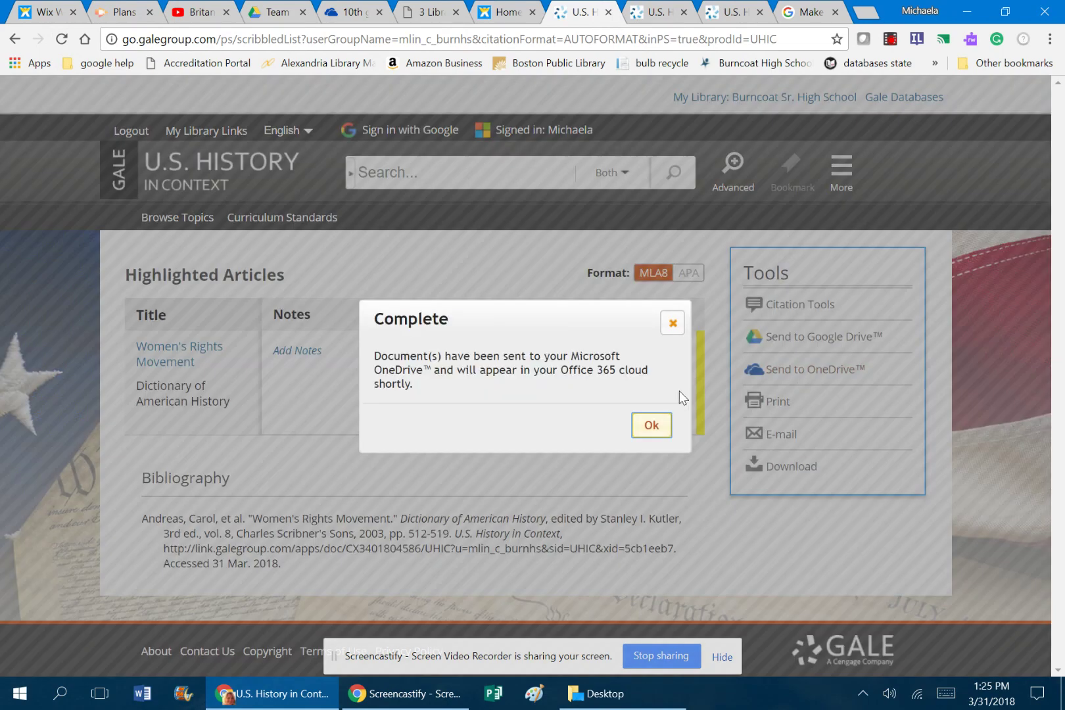
{"action": "left_click", "coordinate": [647, 428]}
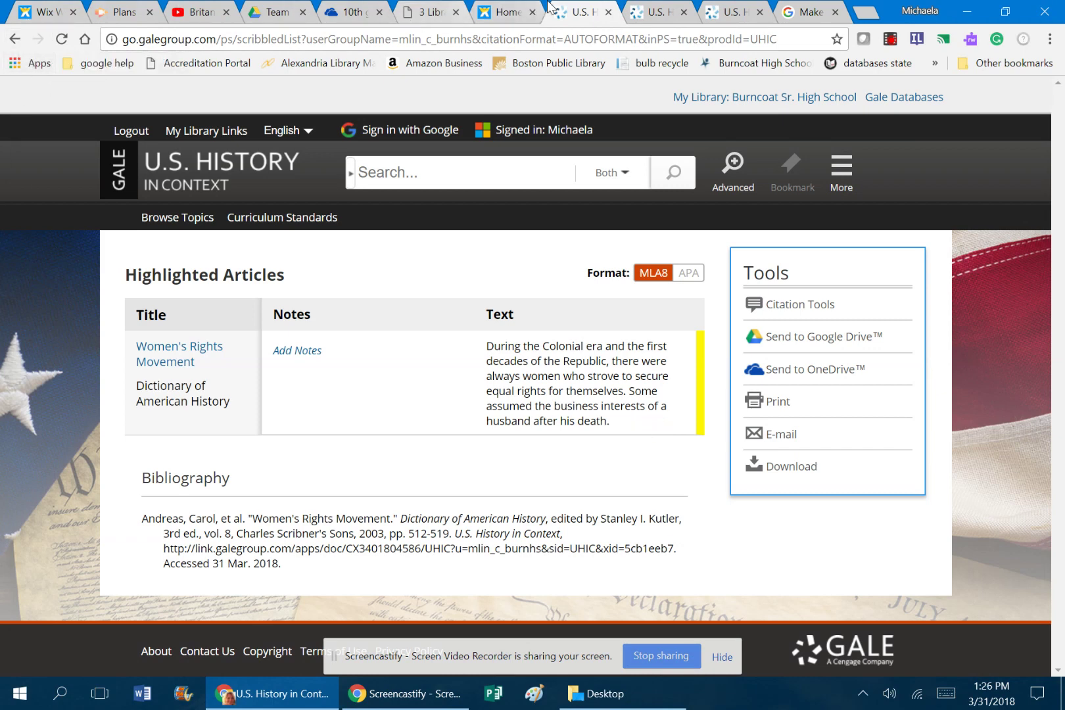
Switch to OneDrive and go to the top-level Files list.
{"action": "left_click", "coordinate": [349, 13]}
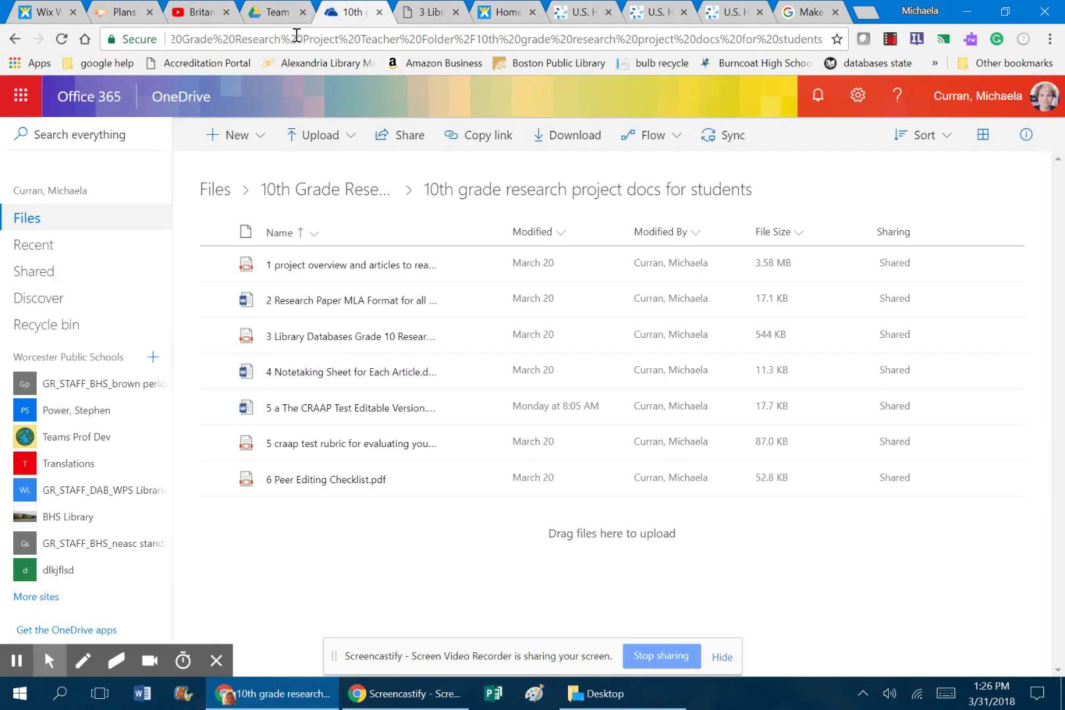
{"action": "left_click", "coordinate": [28, 219]}
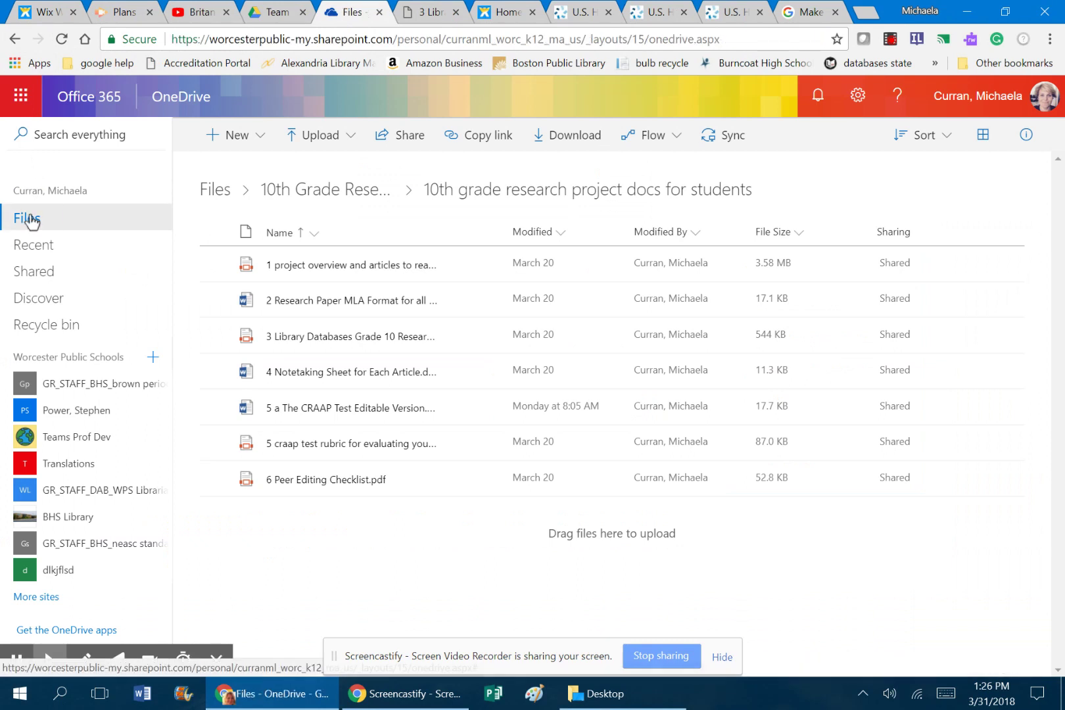
{"action": "left_click", "coordinate": [28, 219]}
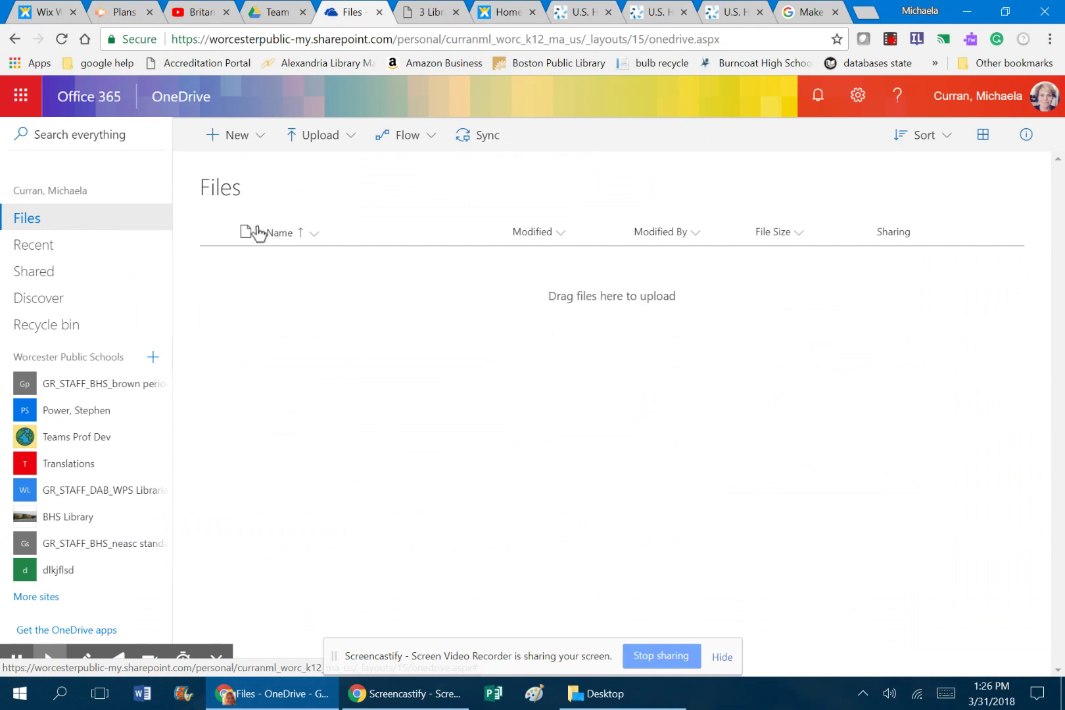
{"action": "left_click", "coordinate": [52, 220]}
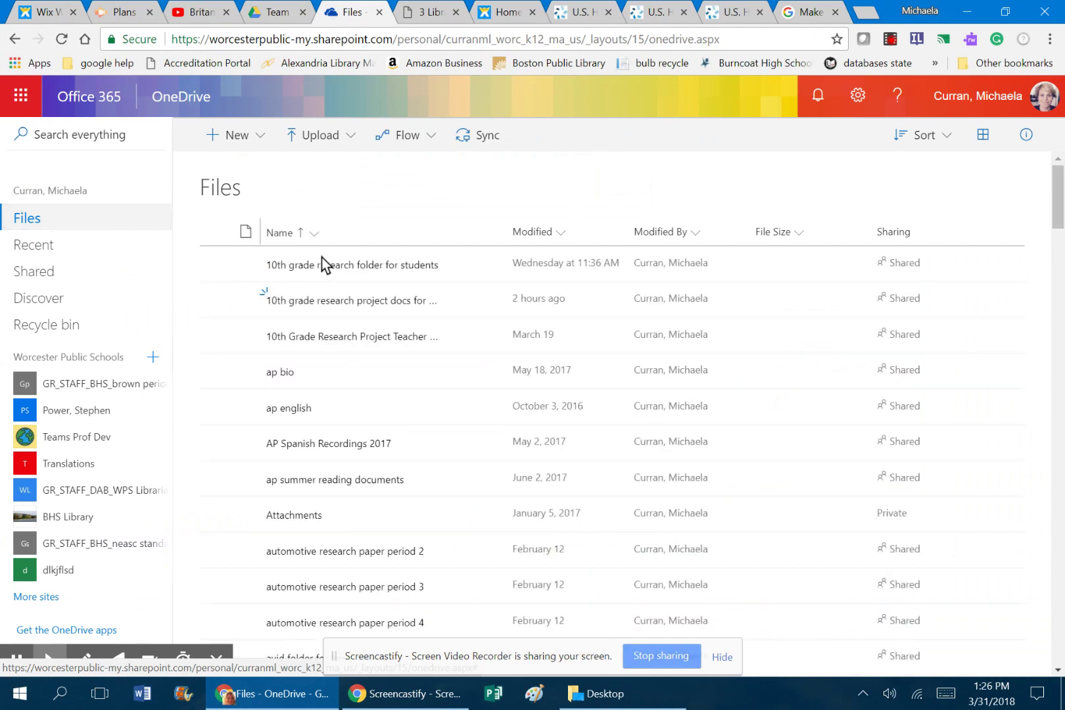
Find the U.S. History in Context folder among the OneDrive files and open it.
{"action": "scroll", "coordinate": [358, 302], "scroll_direction": "down", "scroll_amount": 4}
{"action": "scroll", "coordinate": [359, 308], "scroll_direction": "up", "scroll_amount": 4}
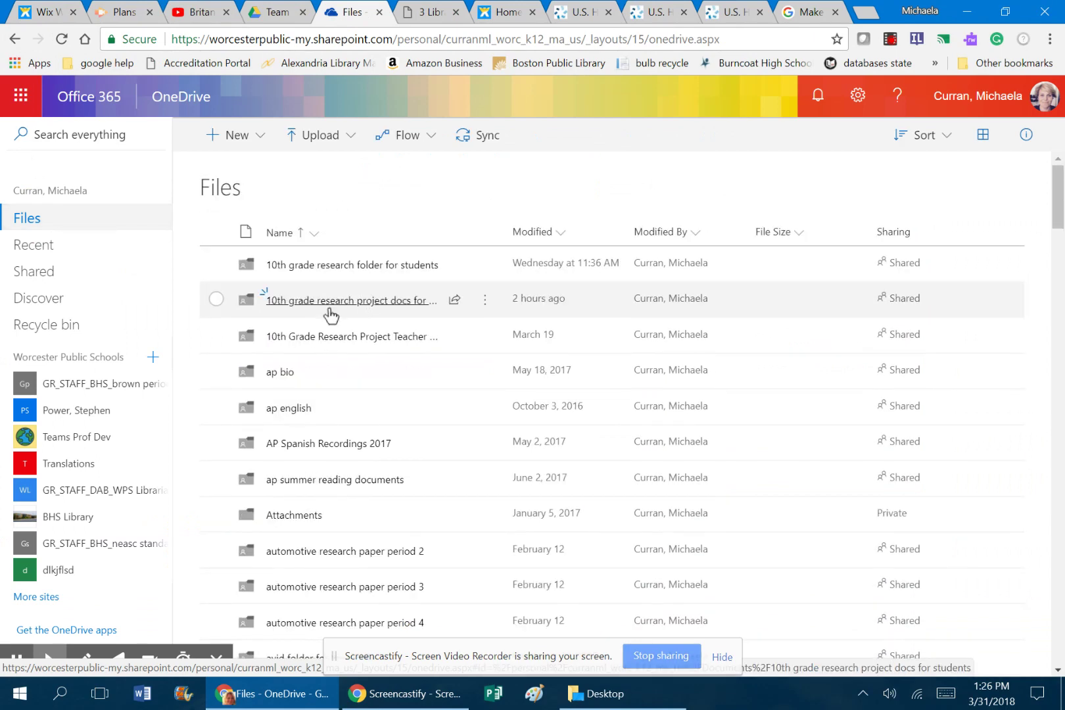
{"action": "scroll", "coordinate": [355, 349], "scroll_direction": "down", "scroll_amount": 1}
{"action": "scroll", "coordinate": [349, 395], "scroll_direction": "down", "scroll_amount": 4}
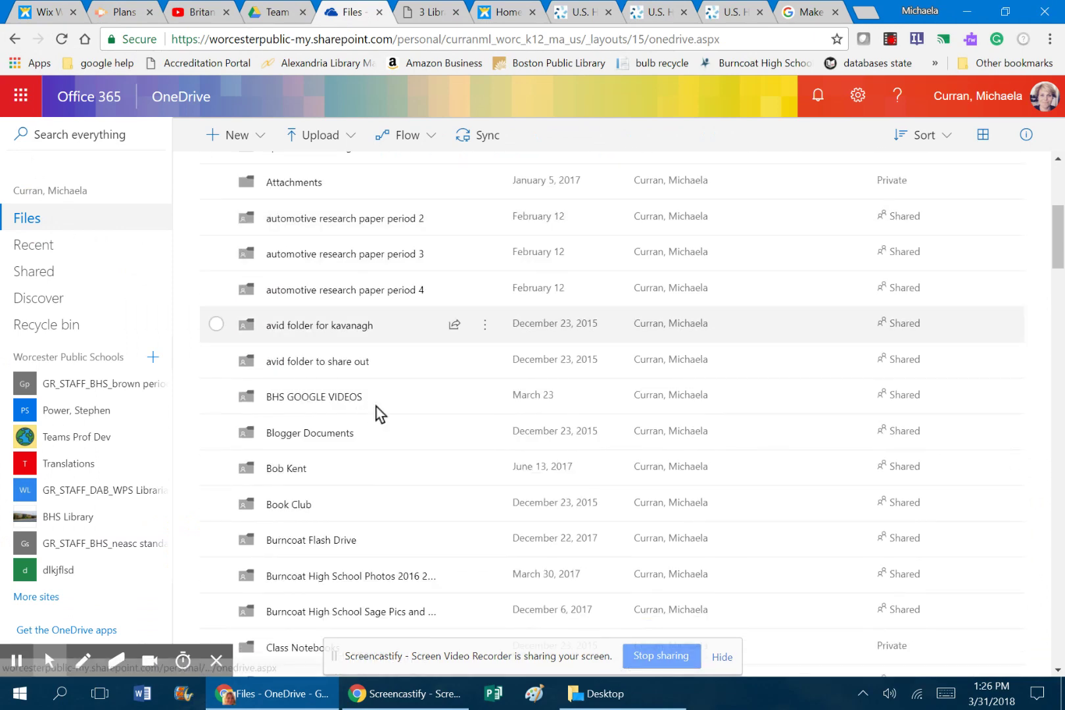
{"action": "scroll", "coordinate": [381, 408], "scroll_direction": "down", "scroll_amount": 4}
{"action": "scroll", "coordinate": [382, 408], "scroll_direction": "down", "scroll_amount": 6}
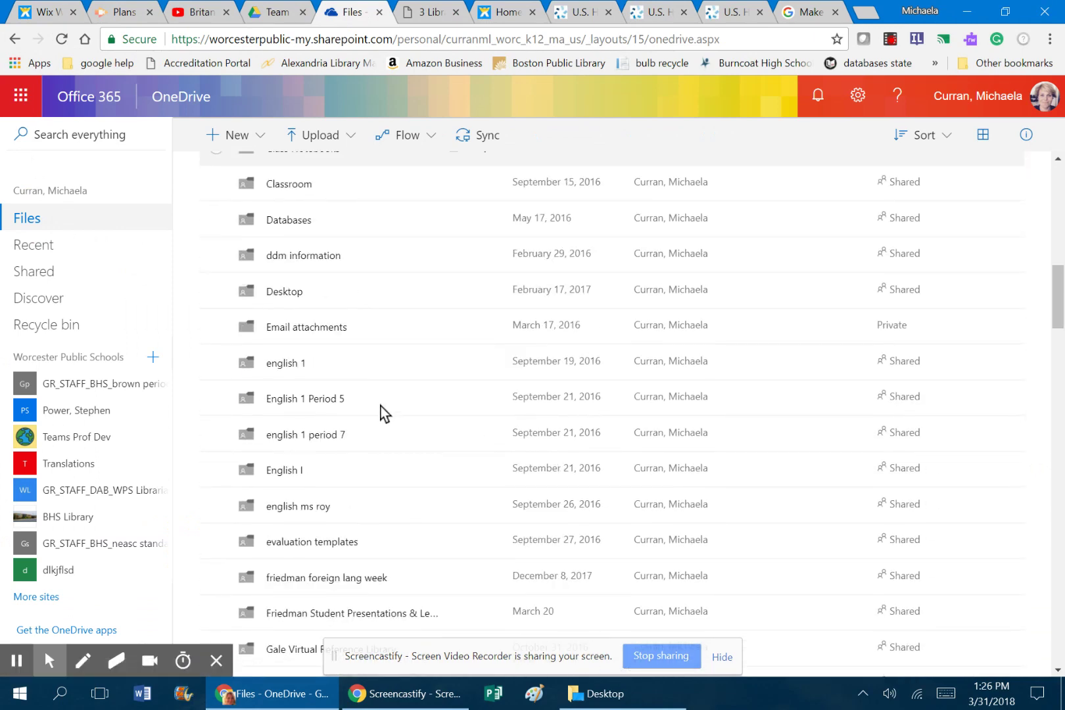
{"action": "scroll", "coordinate": [321, 431], "scroll_direction": "down", "scroll_amount": 6}
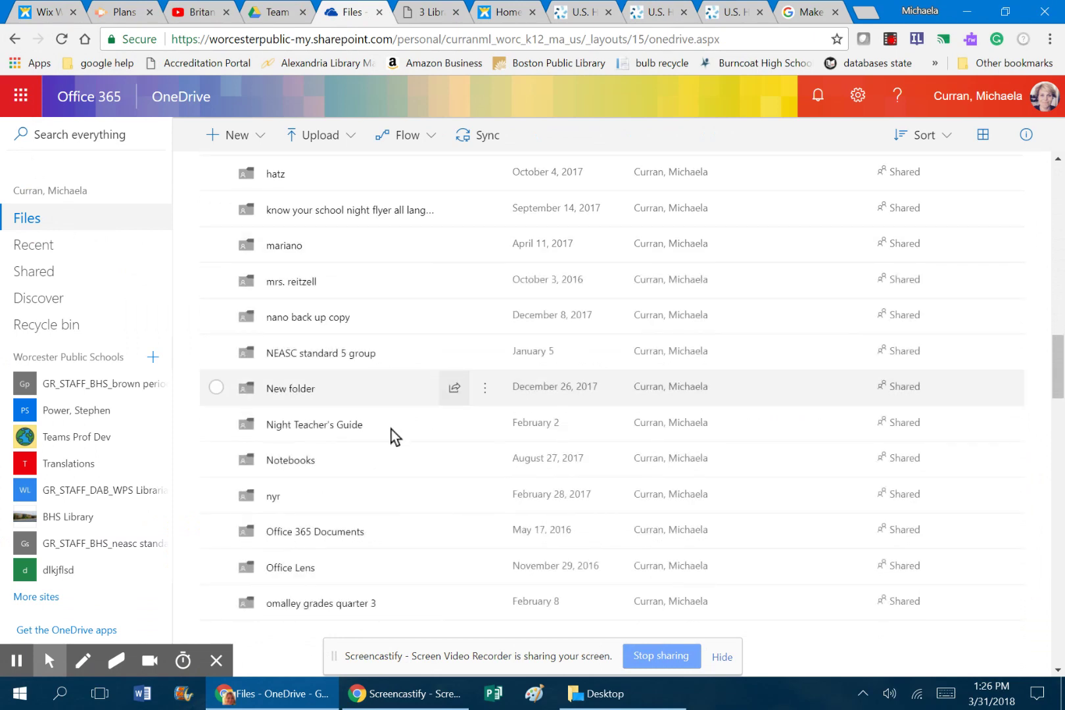
{"action": "scroll", "coordinate": [385, 474], "scroll_direction": "down", "scroll_amount": 6}
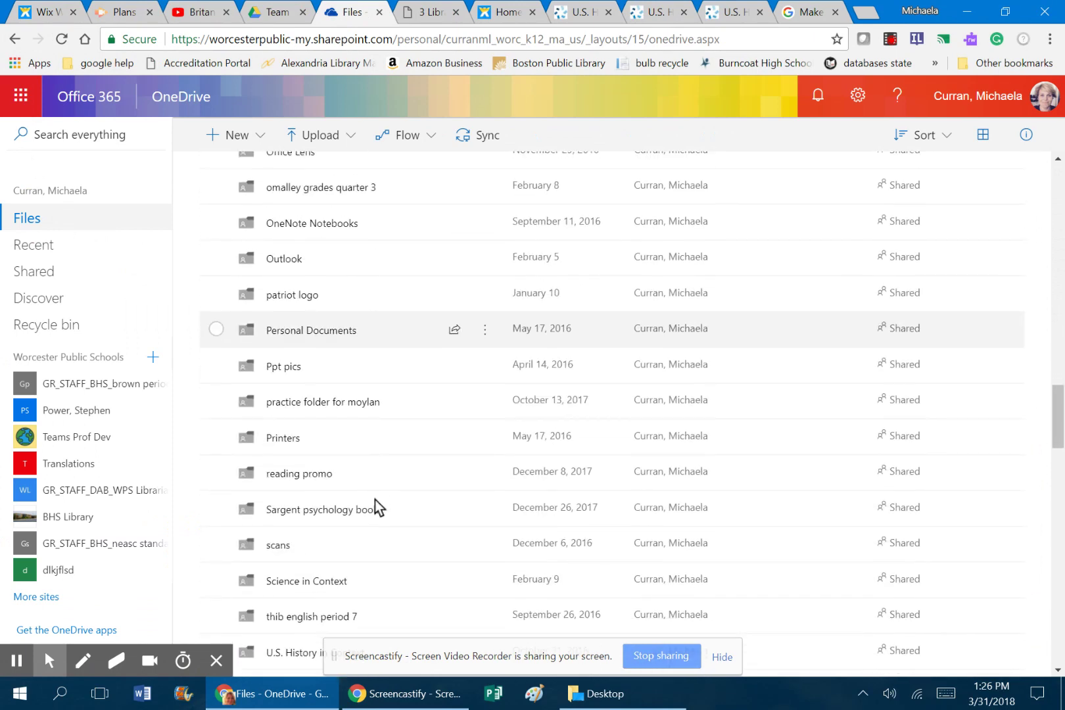
{"action": "scroll", "coordinate": [379, 509], "scroll_direction": "down", "scroll_amount": 4}
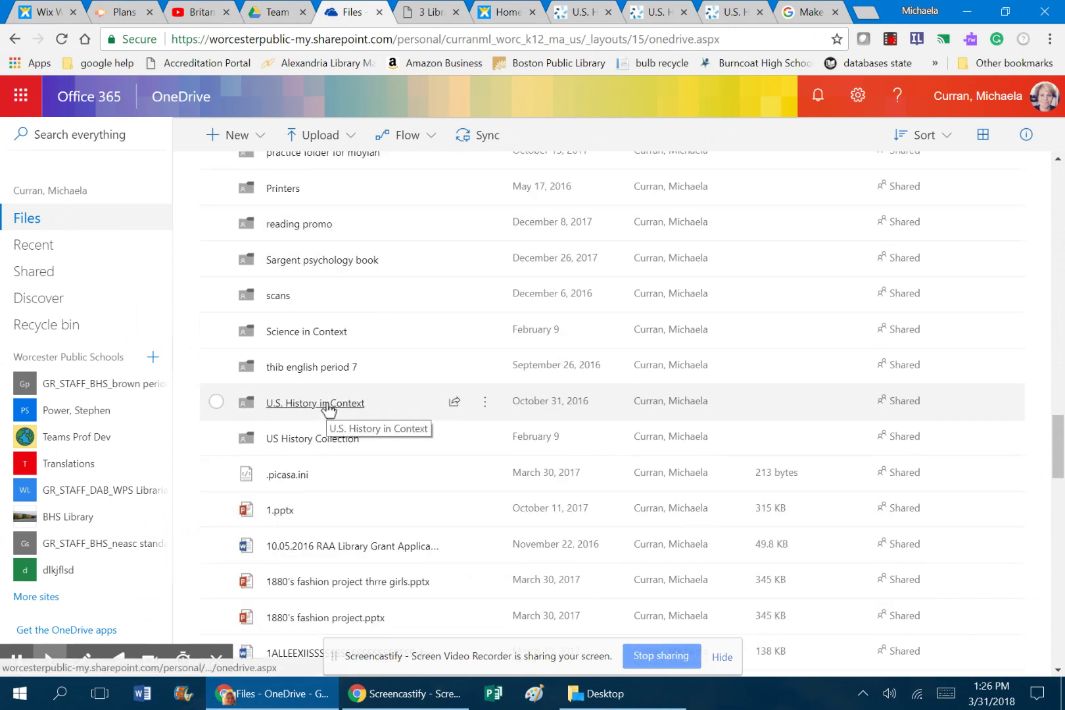
{"action": "left_click", "coordinate": [329, 407]}
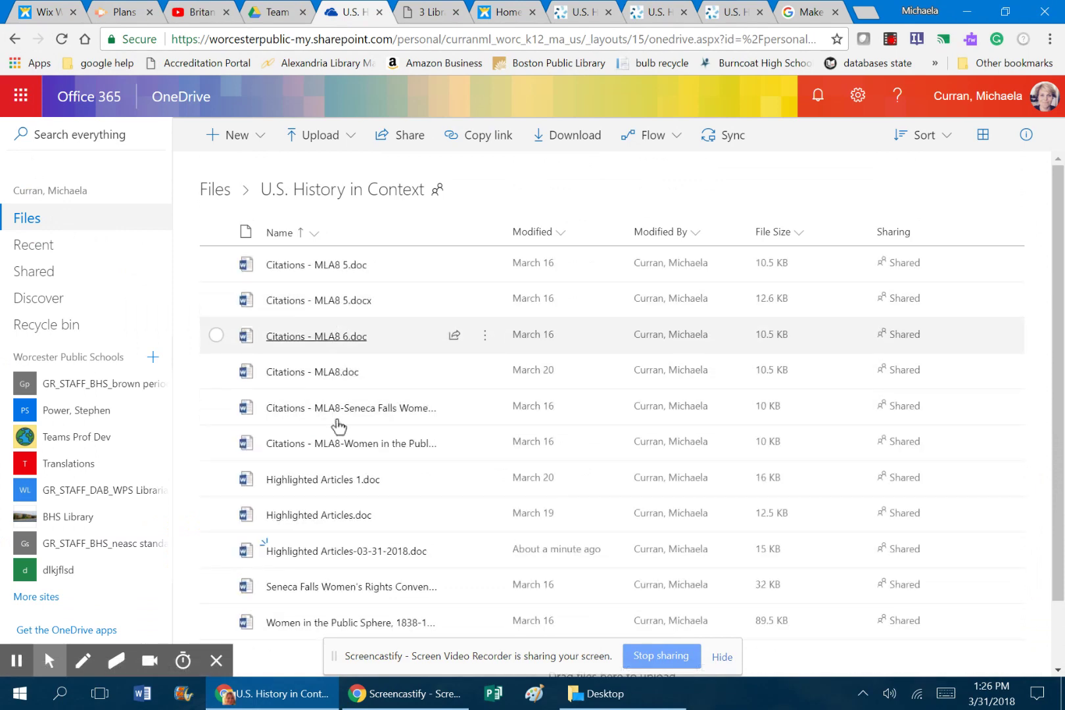
View the saved Seneca Falls Women's Rights Convention article, return to the folder and open Highlighted Articles-03-31-2018.doc.
{"action": "left_click", "coordinate": [362, 588]}
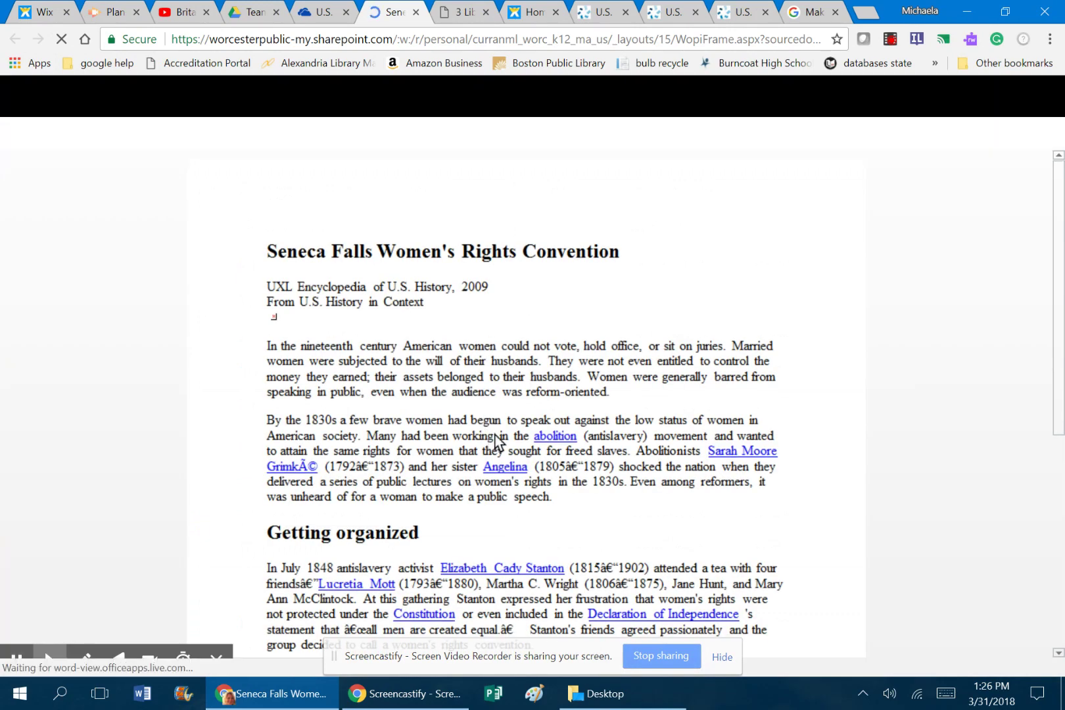
{"action": "scroll", "coordinate": [500, 434], "scroll_direction": "down", "scroll_amount": 3}
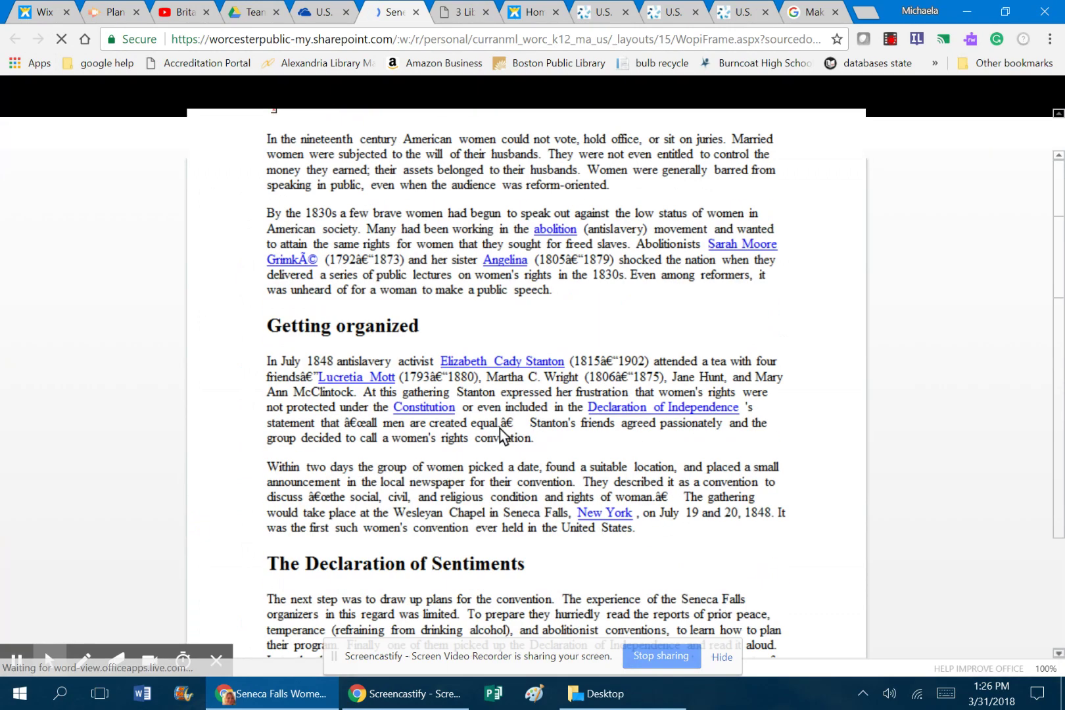
{"action": "left_click", "coordinate": [322, 14]}
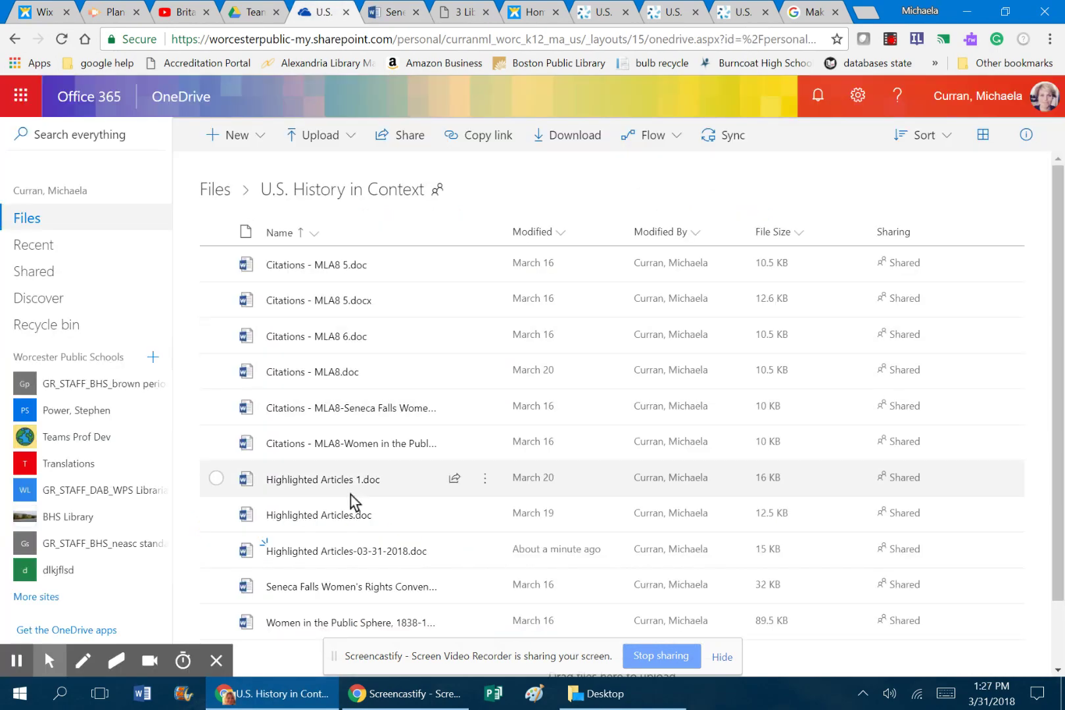
{"action": "left_click", "coordinate": [338, 554]}
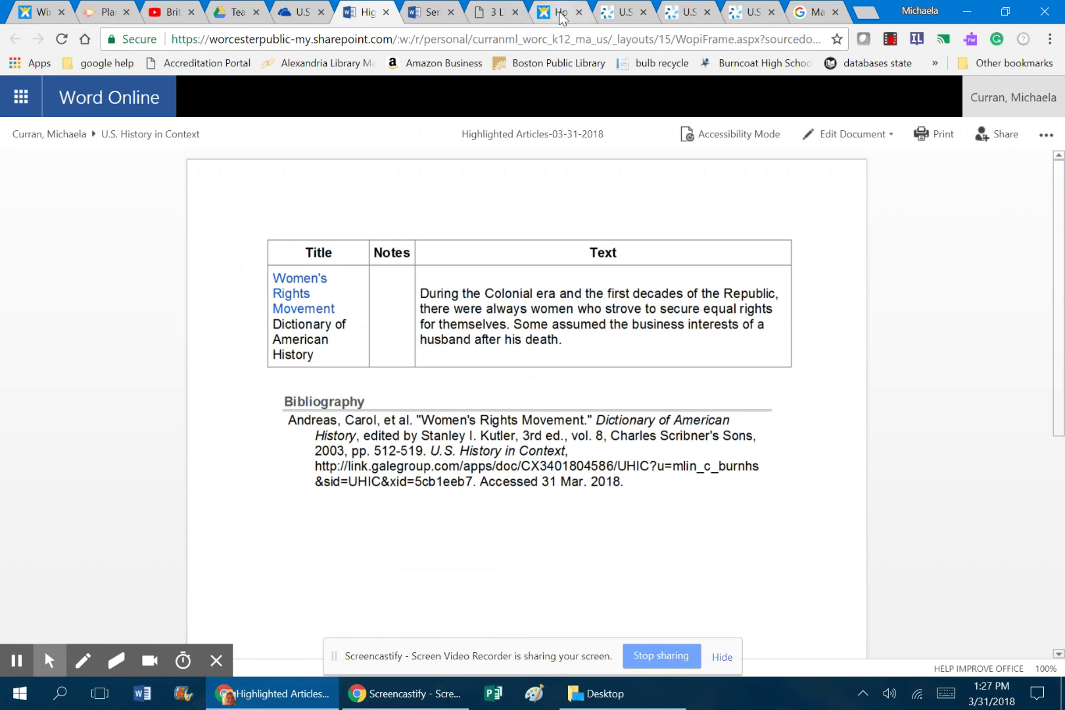
Switch to the U.S. History in Context database, return from Highlighted Articles to the Women's Rights Movement article and look through its text.
{"action": "left_click", "coordinate": [616, 18]}
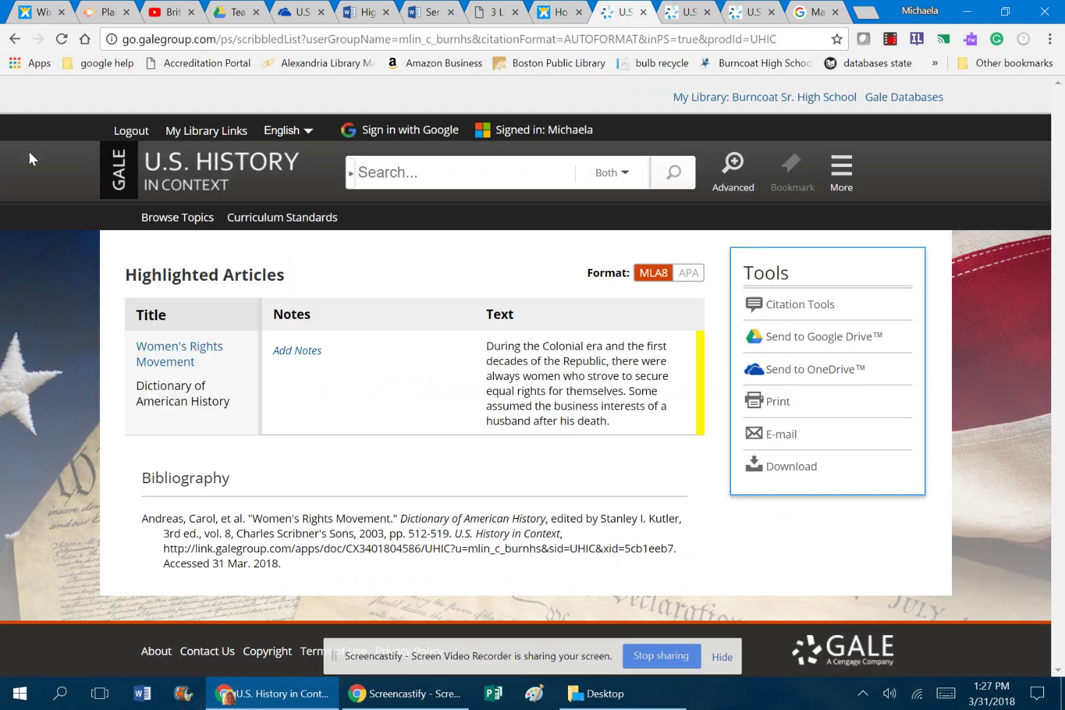
{"action": "left_click", "coordinate": [13, 41]}
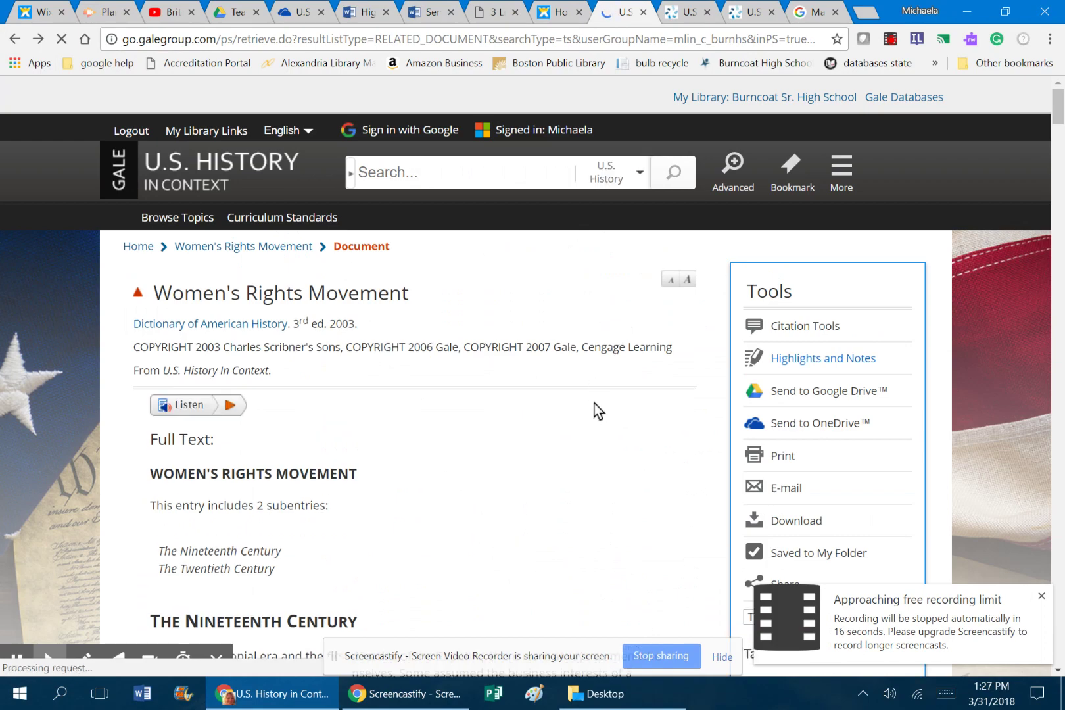
{"action": "scroll", "coordinate": [339, 304], "scroll_direction": "down", "scroll_amount": 2}
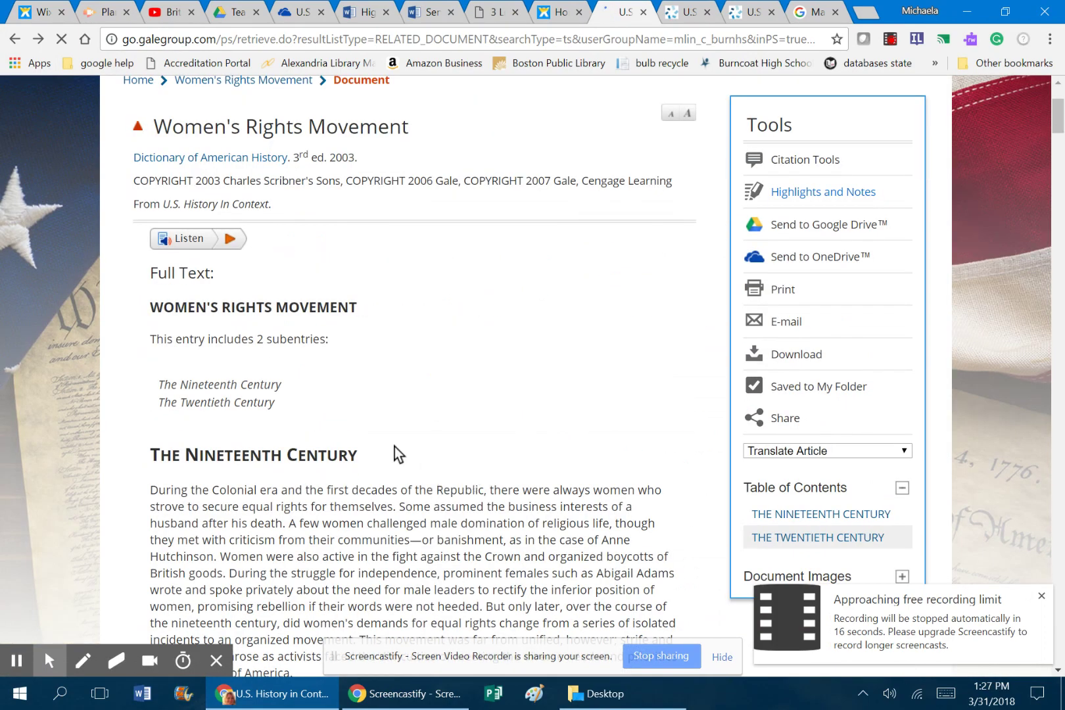
{"action": "scroll", "coordinate": [427, 427], "scroll_direction": "down", "scroll_amount": 3}
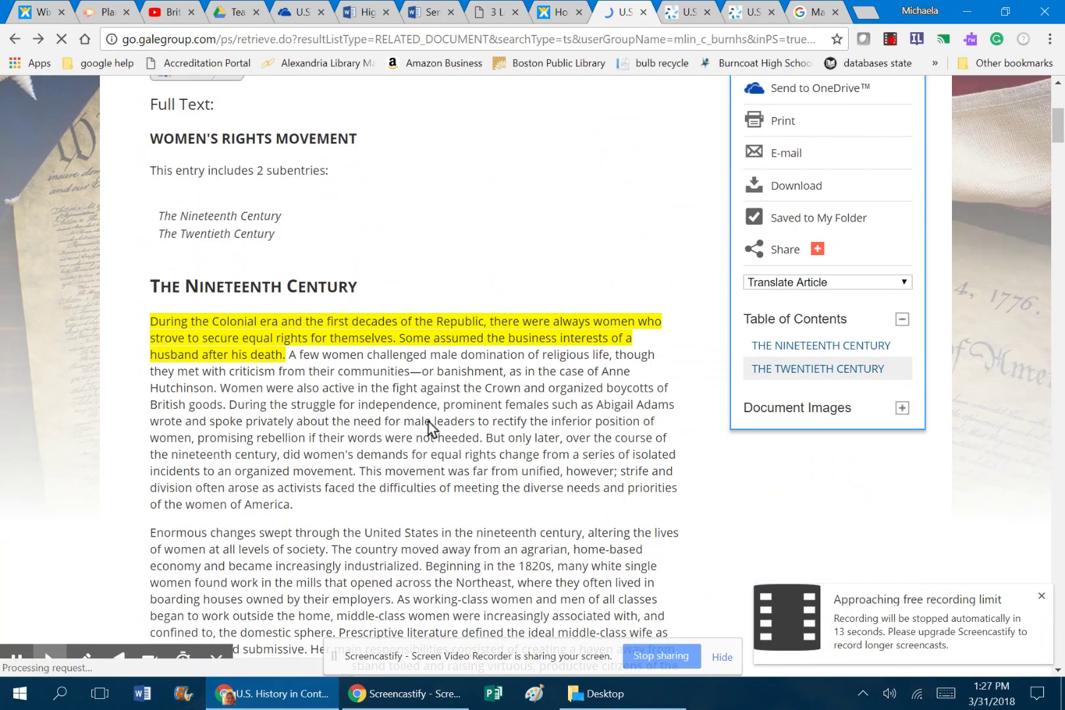
{"action": "scroll", "coordinate": [434, 414], "scroll_direction": "down", "scroll_amount": 6}
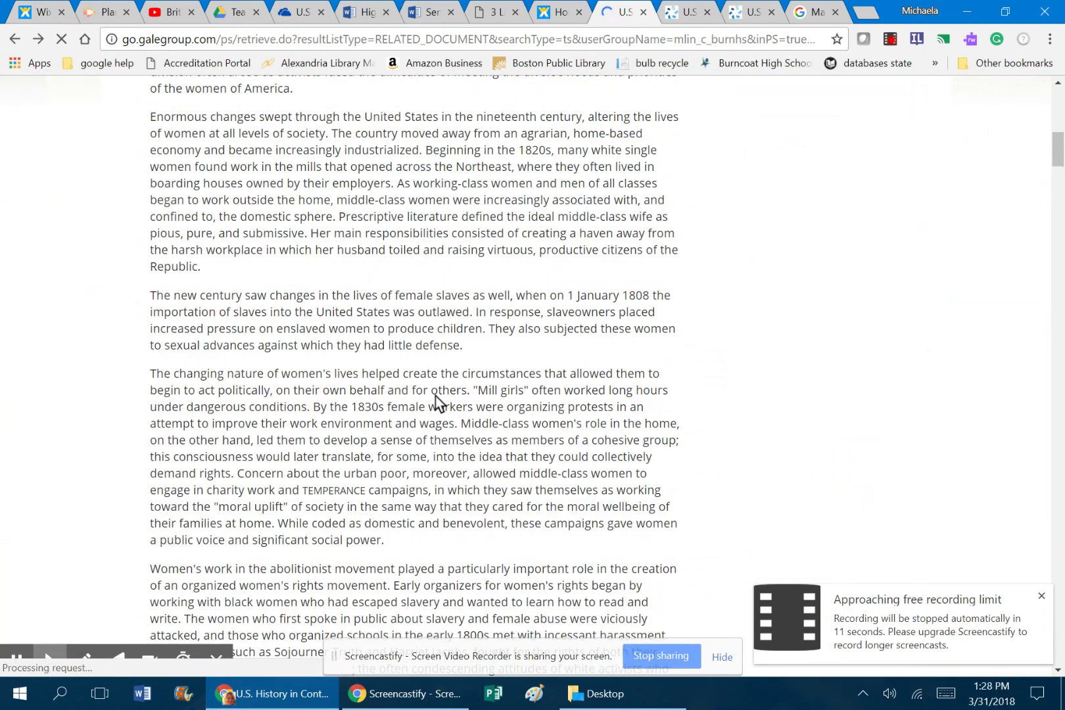
{"action": "scroll", "coordinate": [79, 107], "scroll_direction": "down", "scroll_amount": 6}
Go back from the Women's Rights Movement article to the database's search results for that topic.
{"action": "left_click", "coordinate": [15, 42]}
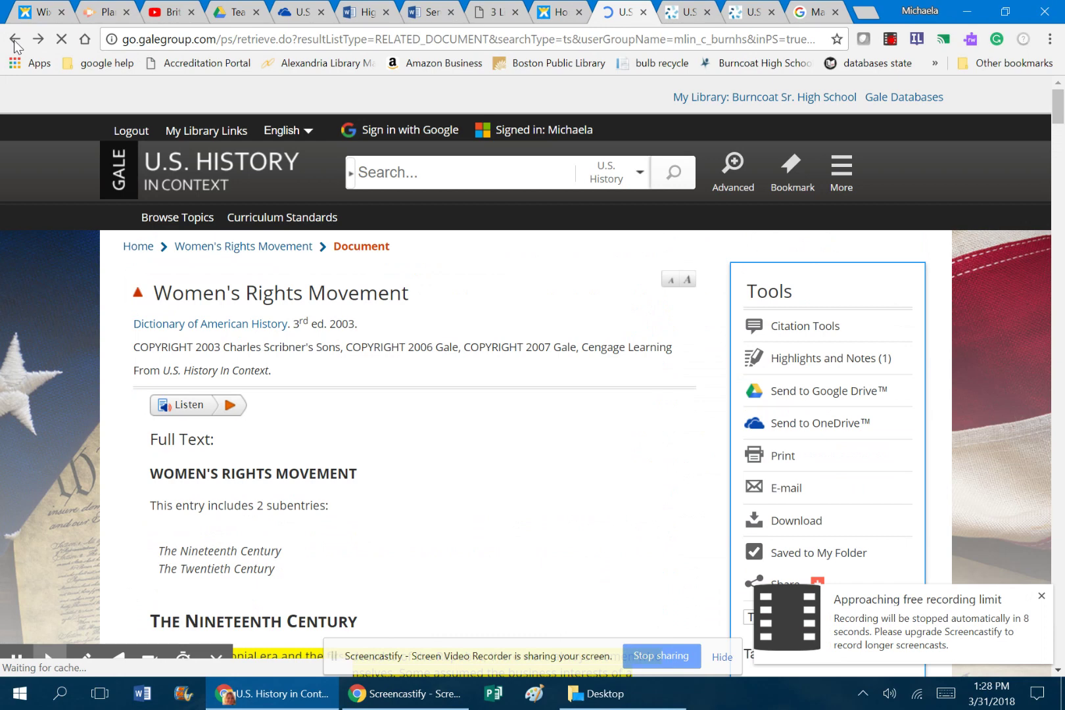
{"action": "left_click", "coordinate": [14, 41]}
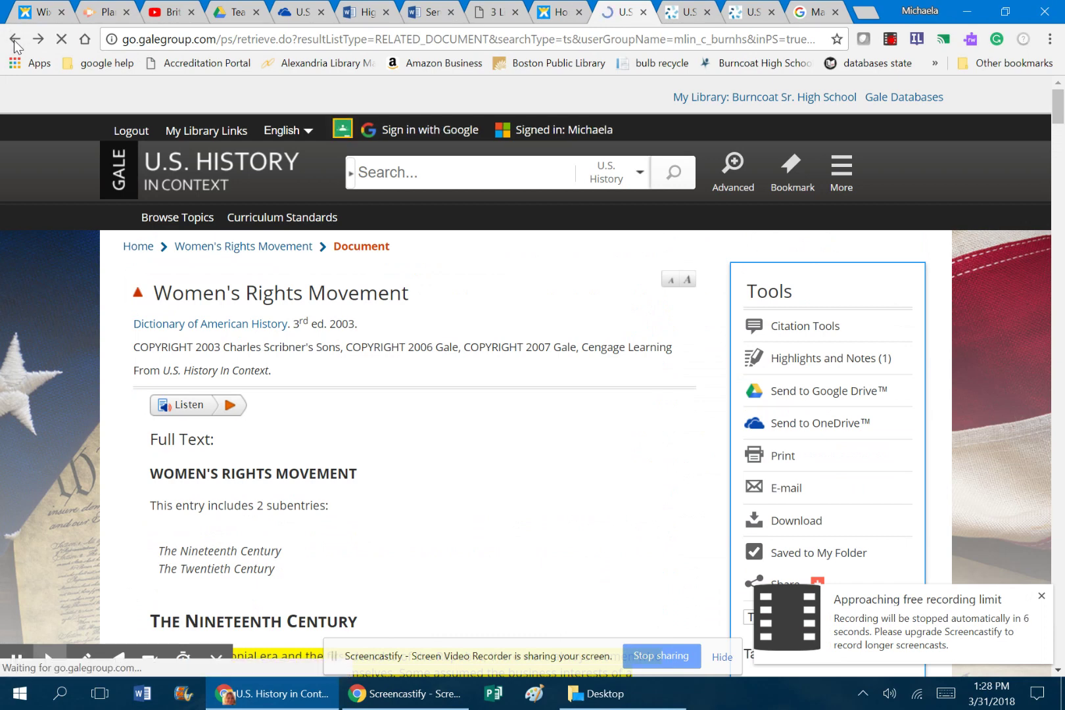
{"action": "left_click", "coordinate": [15, 41]}
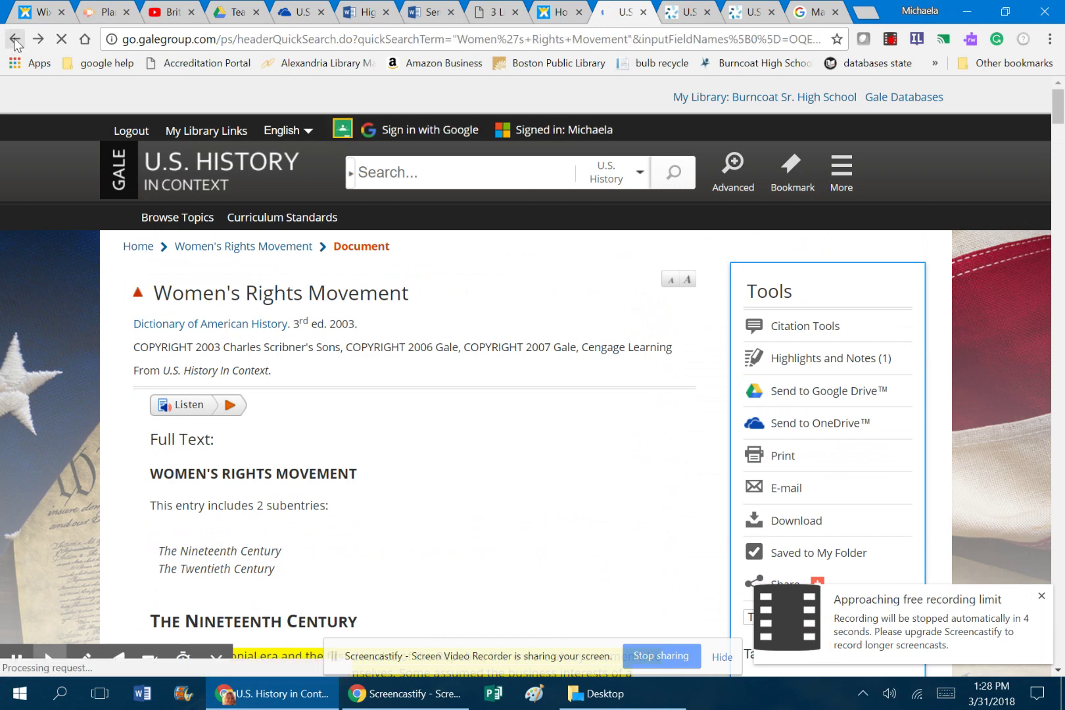